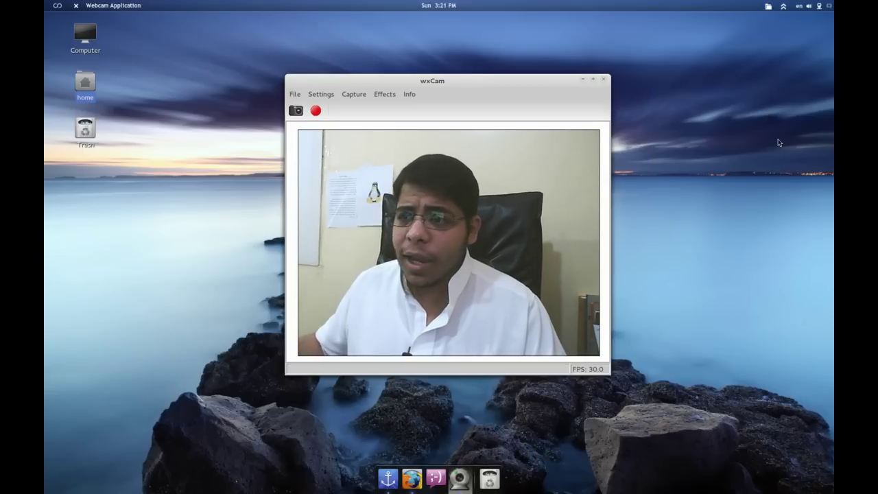
# - Go to the BackTrack website's Downloads page and skip registration to reach the download options
pyautogui.click(420, 473)
pyautogui.scroll(-2, 723, 319)
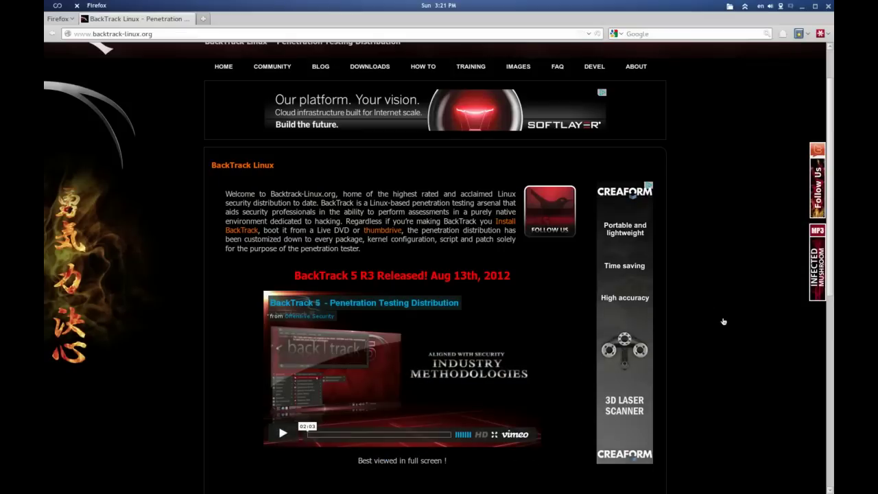
pyautogui.scroll(2, 76, 172)
pyautogui.scroll(1, 76, 171)
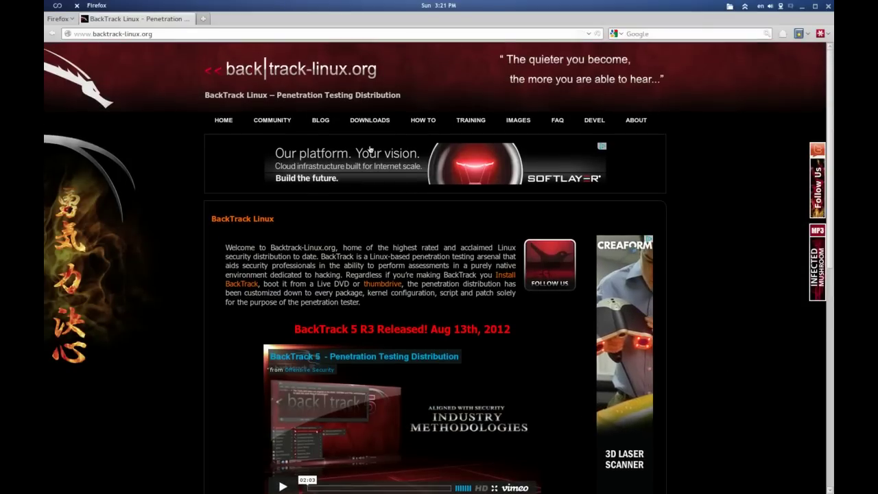
pyautogui.click(347, 125)
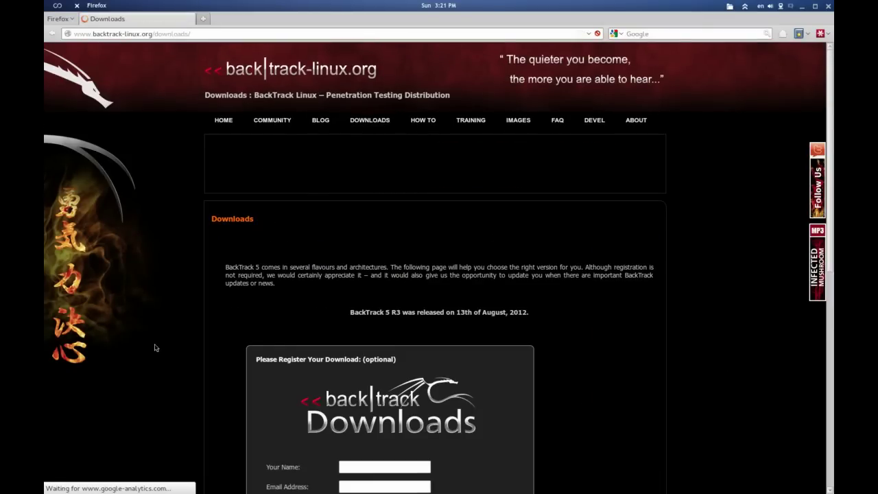
pyautogui.scroll(-5, 532, 313)
pyautogui.click(296, 335)
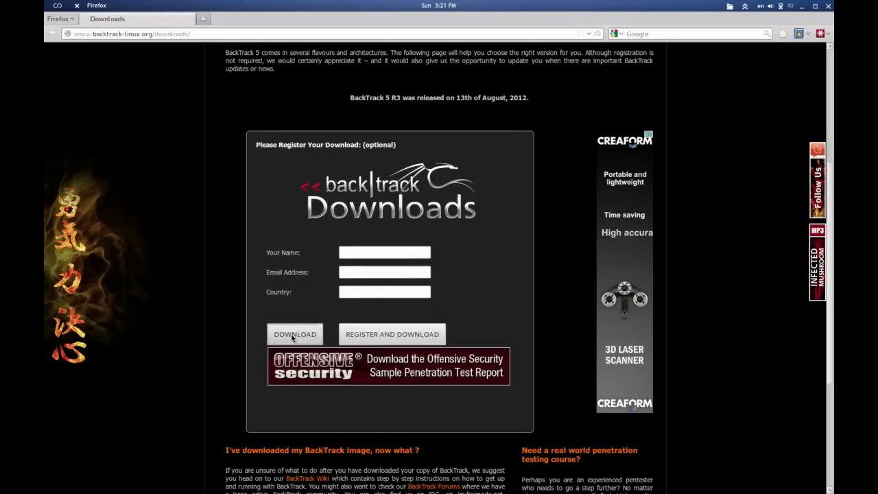
# - Pick the BackTrack 5 R3 ISO and save BT5R3-GNOME-32.iso to disk
pyautogui.click(286, 163)
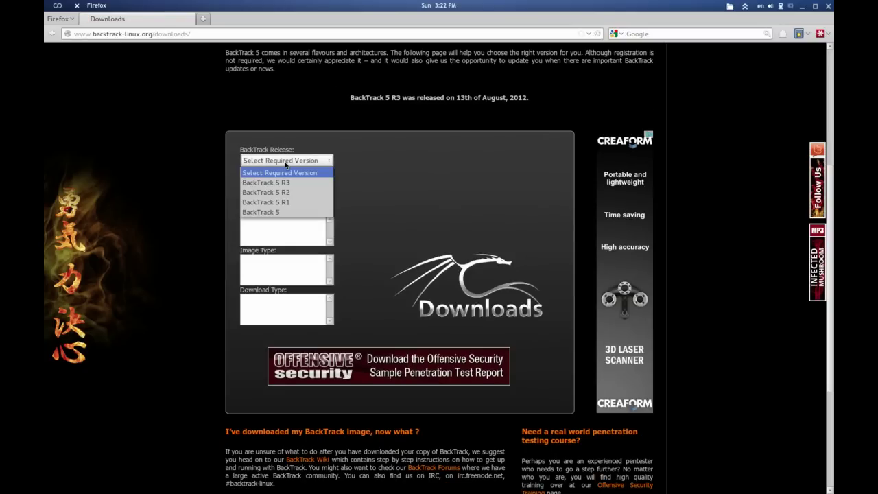
pyautogui.click(290, 182)
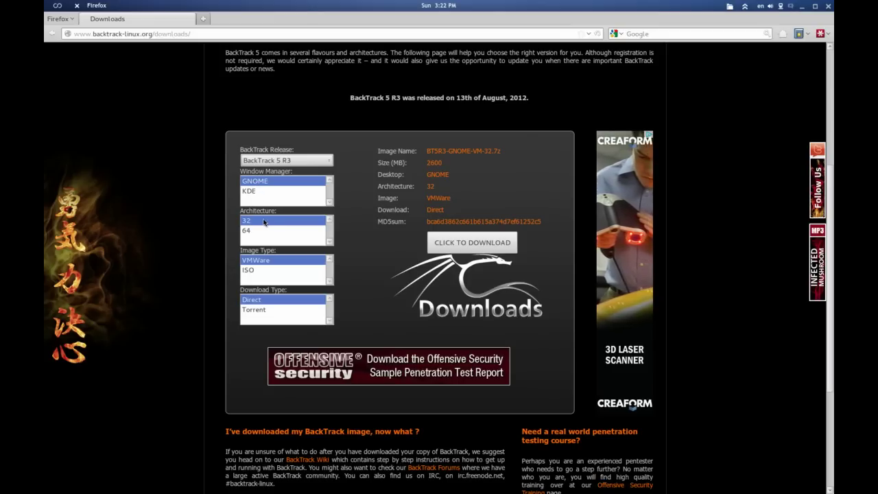
pyautogui.click(266, 271)
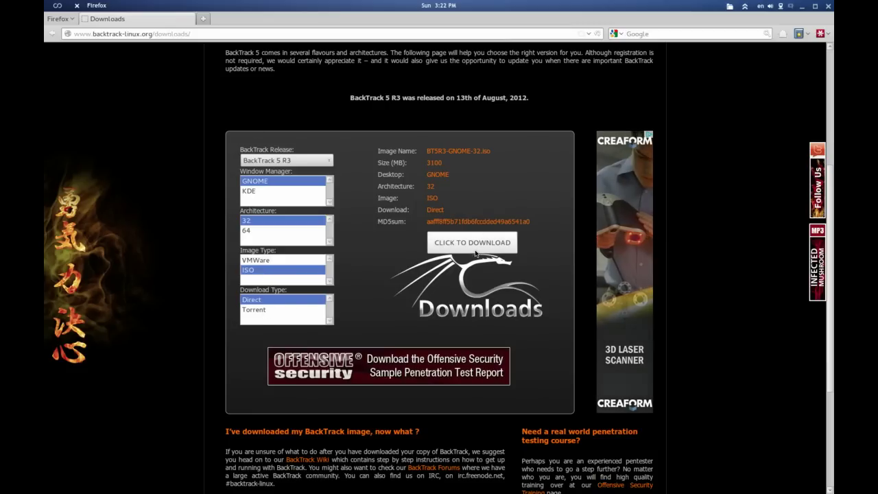
pyautogui.doubleClick(446, 221)
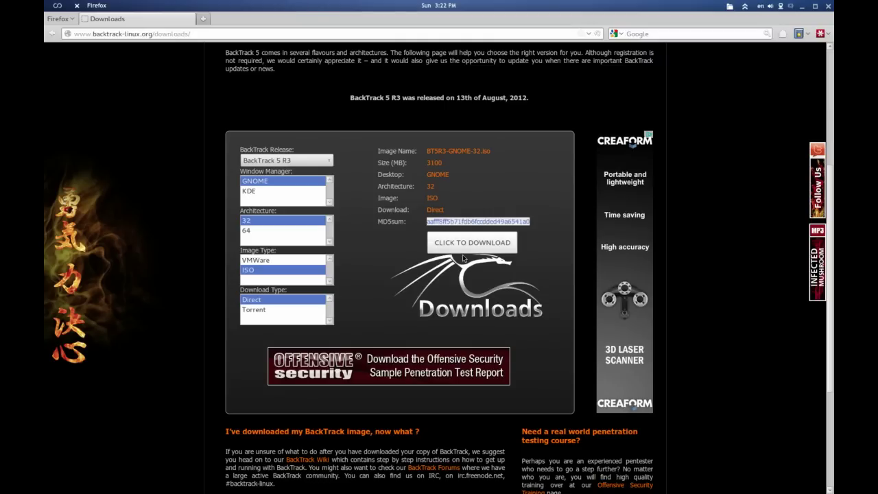
pyautogui.click(466, 250)
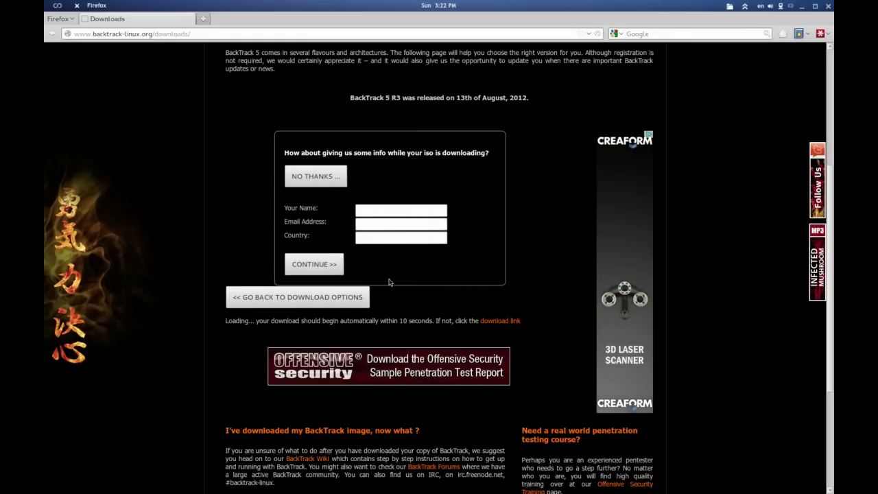
pyautogui.click(315, 264)
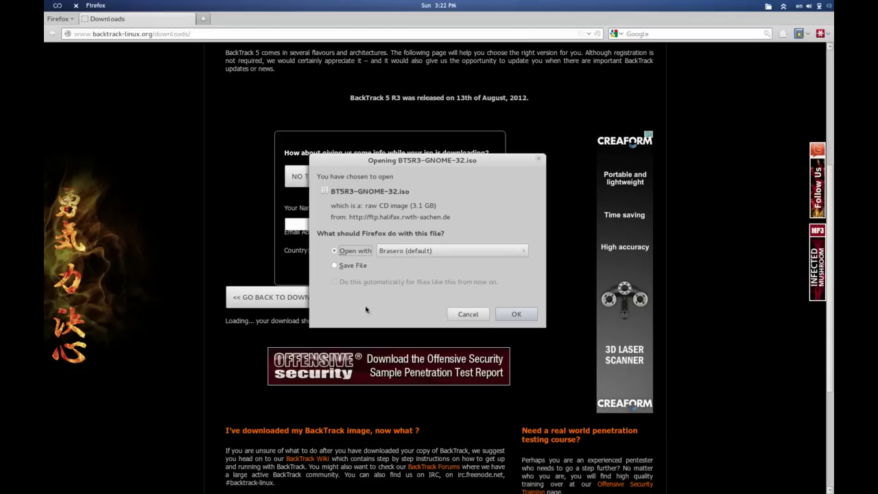
pyautogui.click(351, 267)
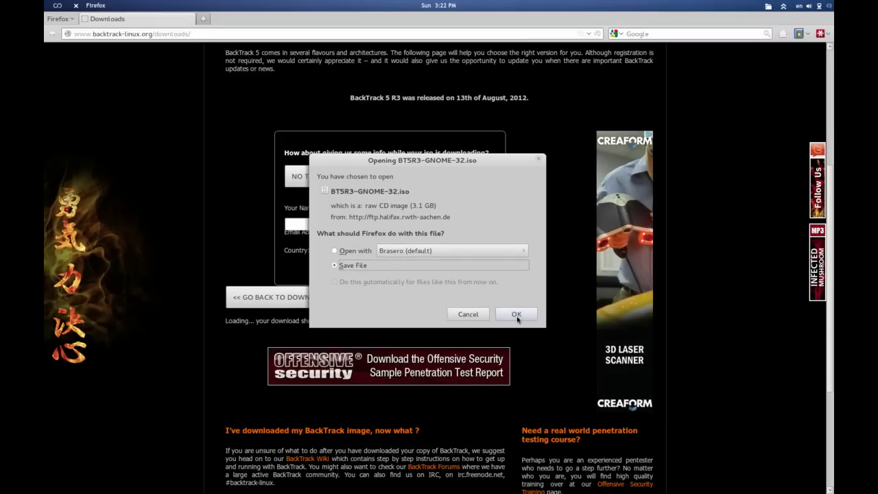
pyautogui.click(516, 314)
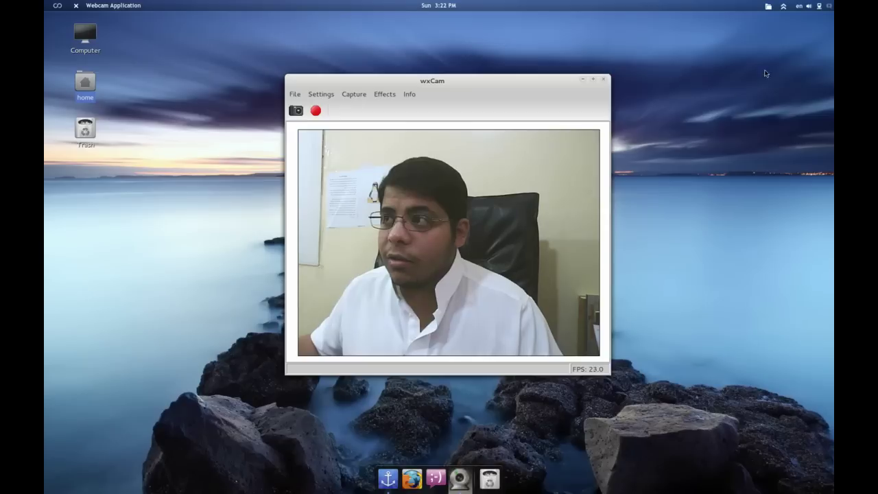
# - Move the webcam window top-right, launch the 'vbox tests' VM, and reposition its window
pyautogui.moveTo(405, 81); pyautogui.dragTo(681, 21)
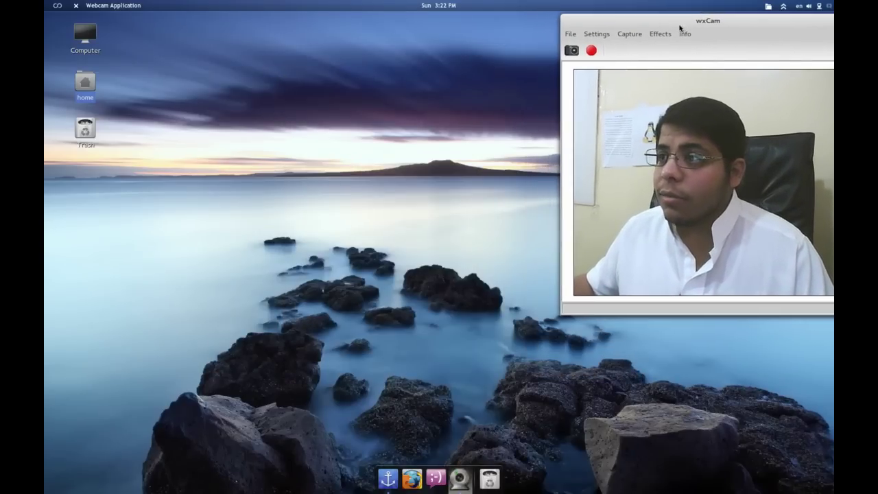
pyautogui.click(783, 7)
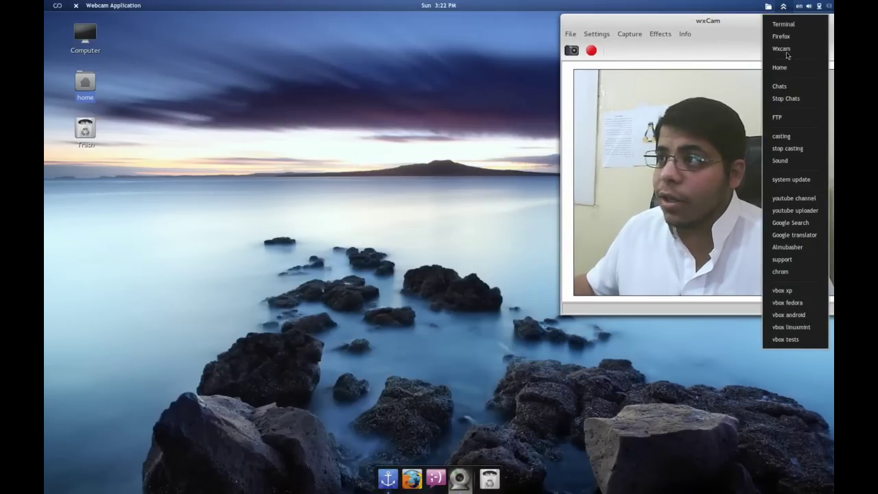
pyautogui.click(781, 340)
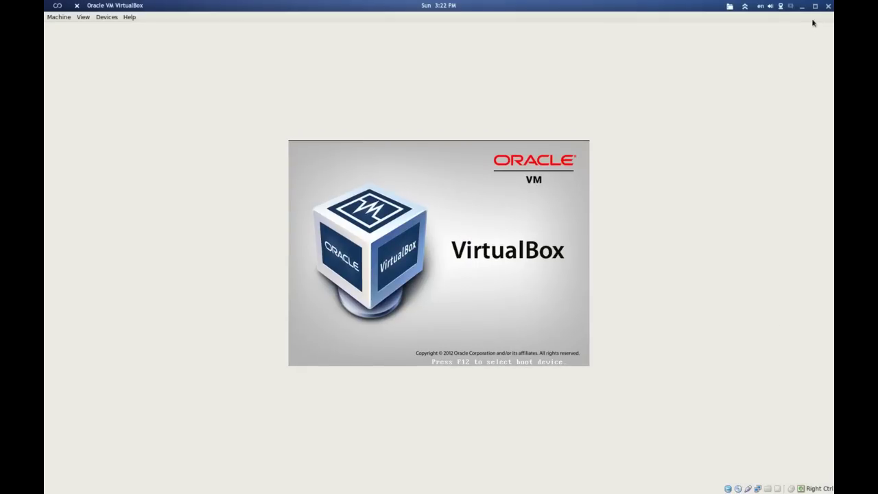
pyautogui.click(815, 6)
pyautogui.moveTo(497, 92); pyautogui.dragTo(277, 38)
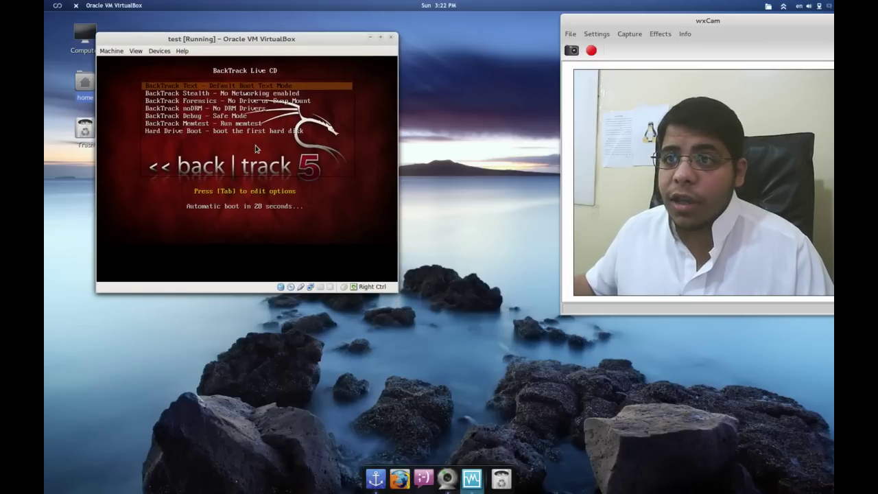
# - Boot the default BackTrack Text entry, then run startx at the root prompt
pyautogui.press('Return')
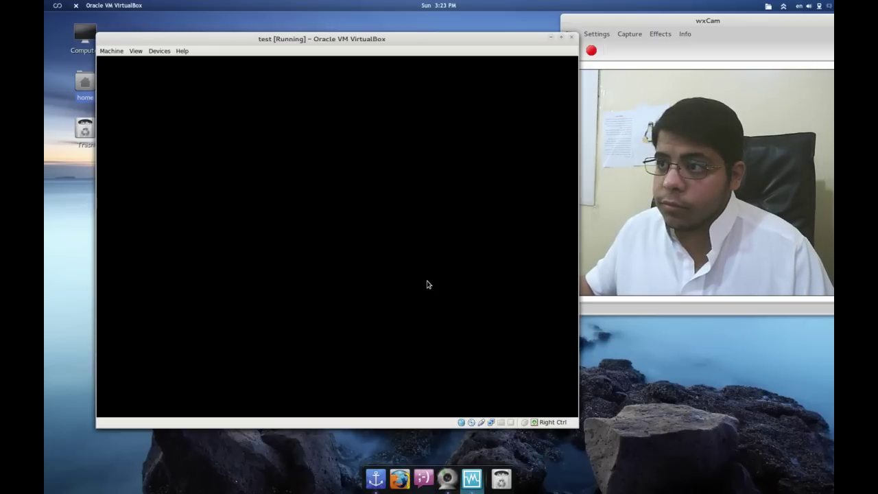
pyautogui.moveTo(429, 35); pyautogui.dragTo(404, 24)
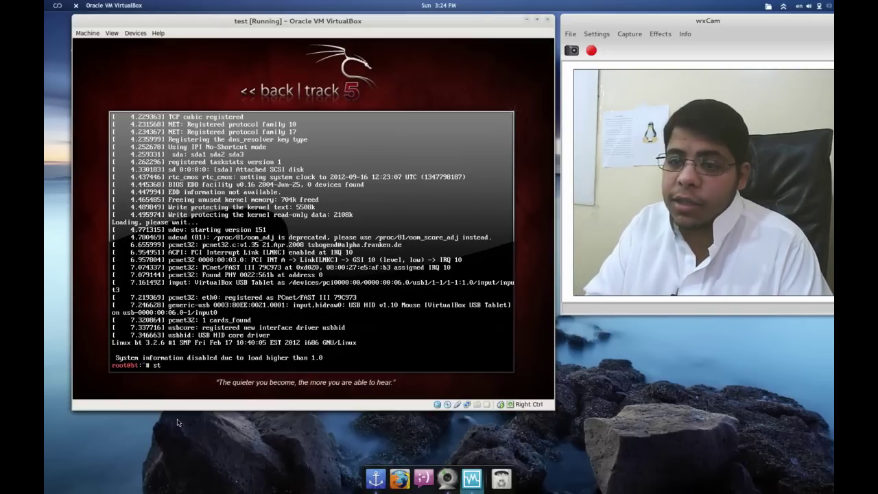
pyautogui.write('startx')
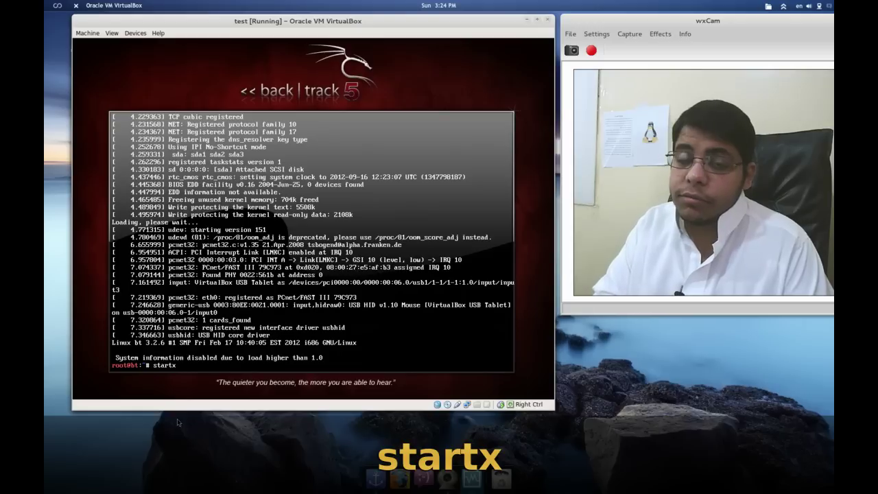
pyautogui.press('Return')
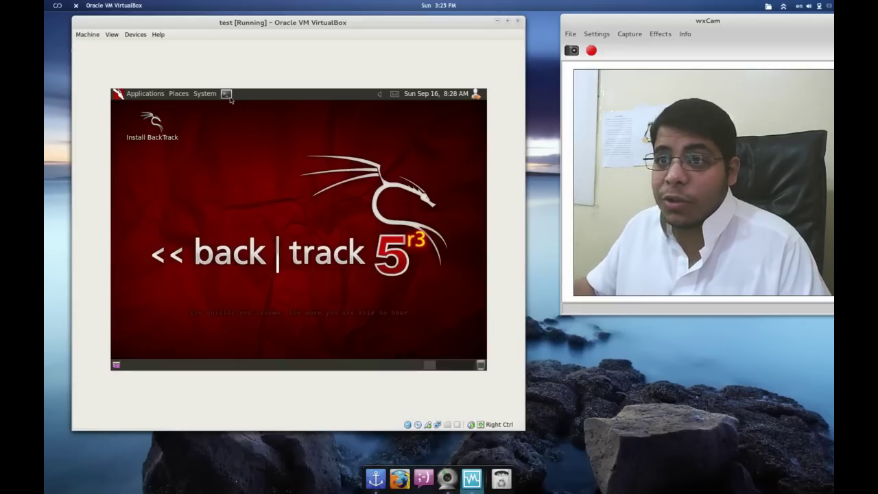
# - Launch the BackTrack installer from the Install BackTrack desktop icon
pyautogui.click(155, 138)
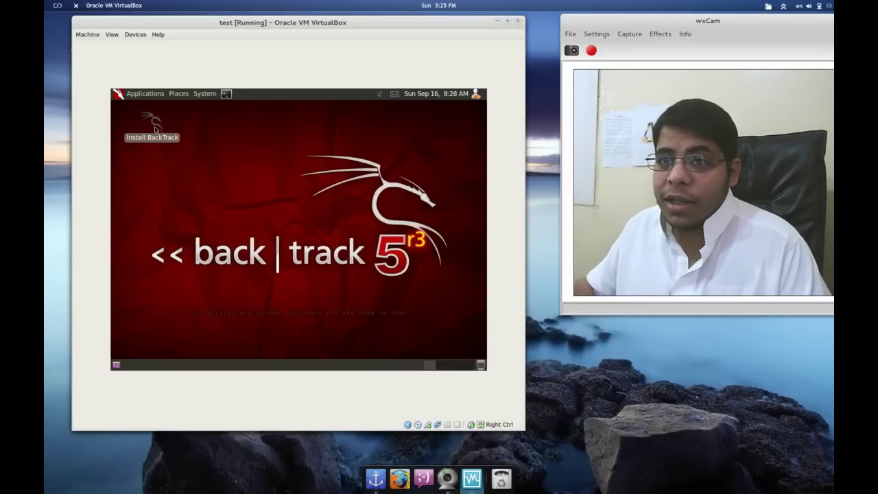
pyautogui.rightClick(155, 130)
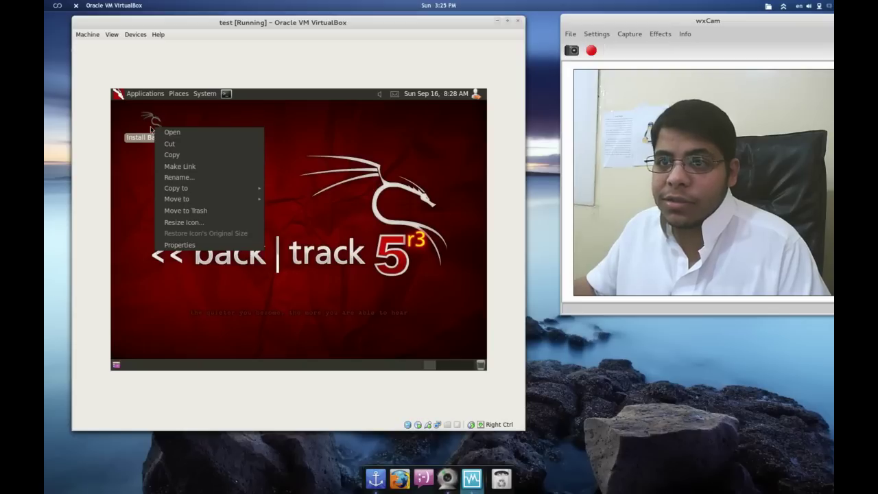
pyautogui.click(168, 132)
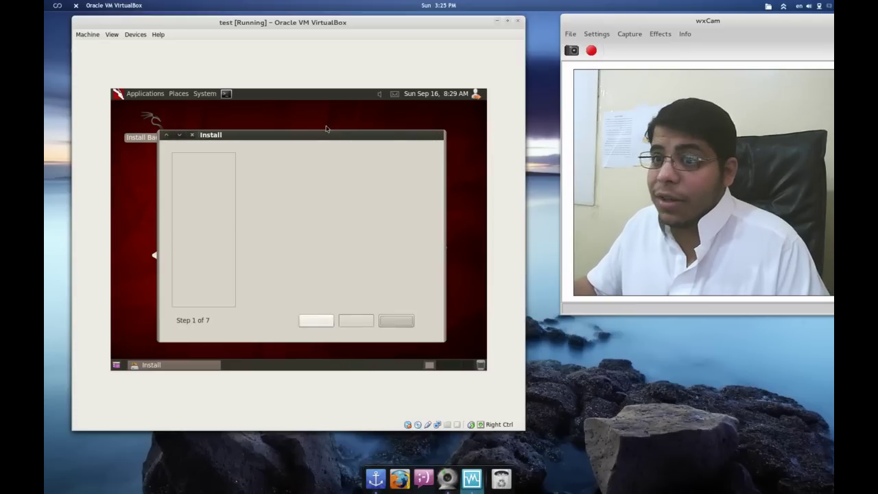
# - Accept English, the Asia/Saudi Arabia time zone and the USA keyboard layout
pyautogui.click(414, 320)
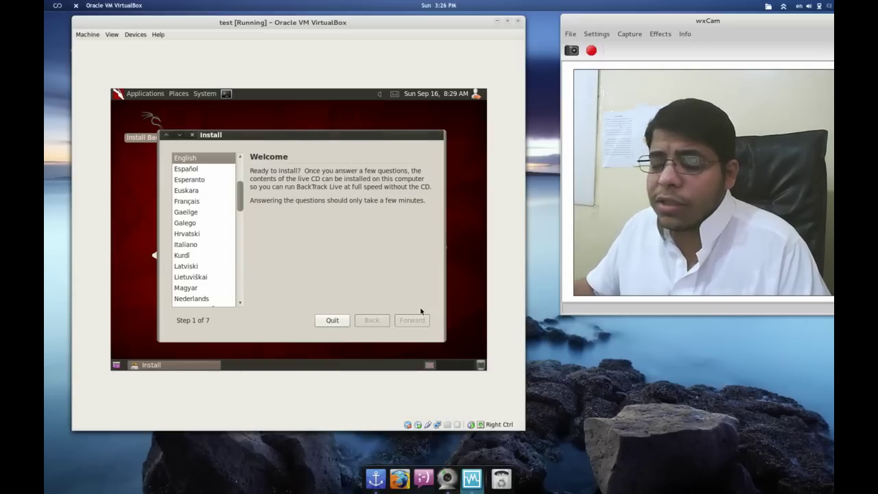
pyautogui.click(421, 315)
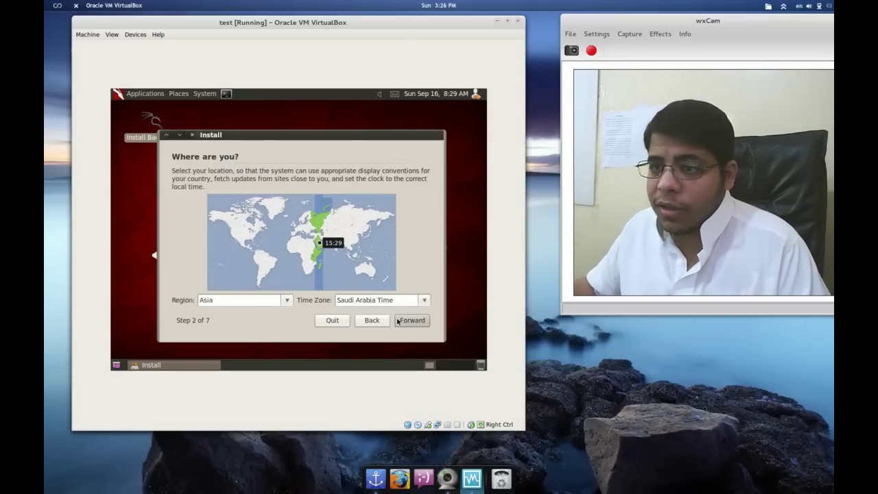
pyautogui.click(415, 320)
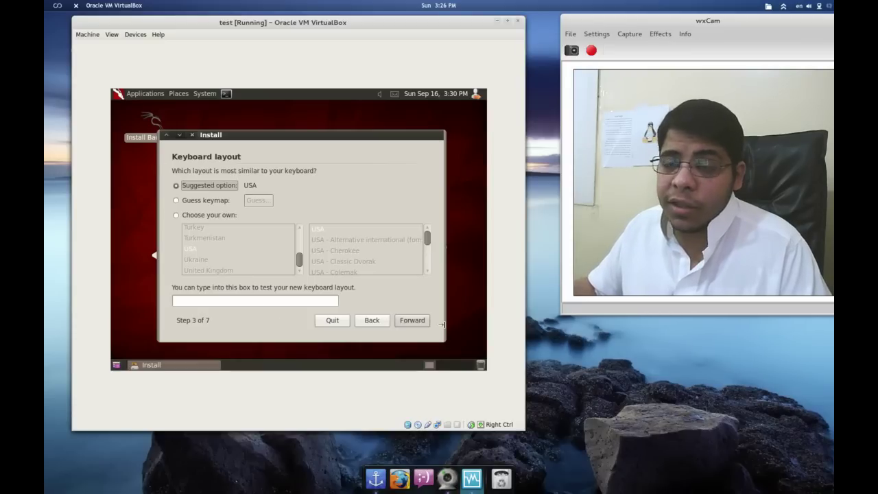
pyautogui.click(416, 320)
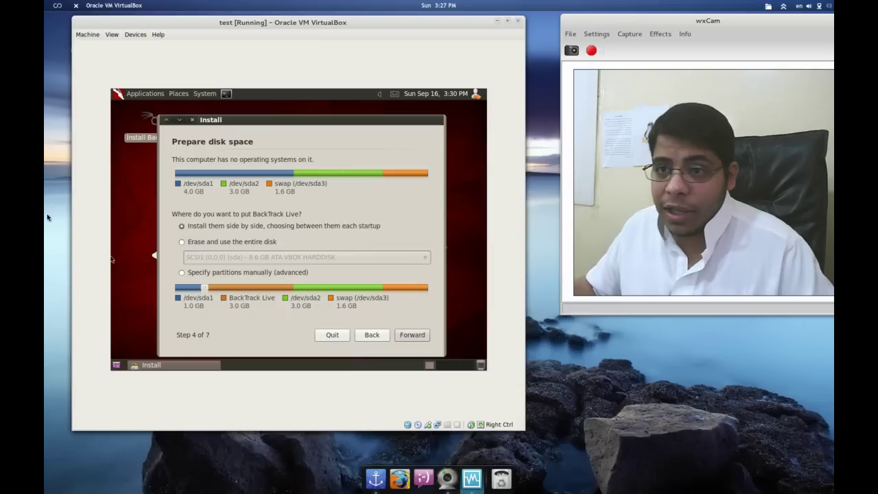
# - Choose to erase the entire disk, dismiss the small-partition warning, and install BackTrack
pyautogui.click(201, 244)
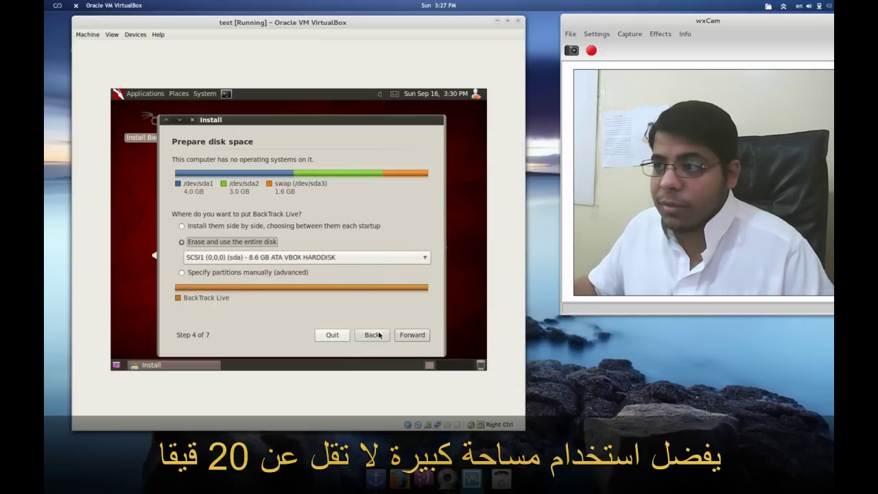
pyautogui.click(404, 334)
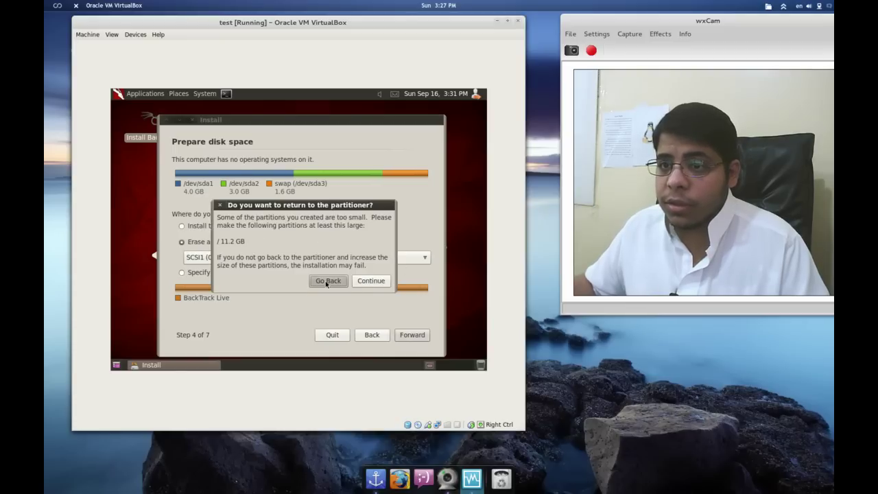
pyautogui.click(358, 281)
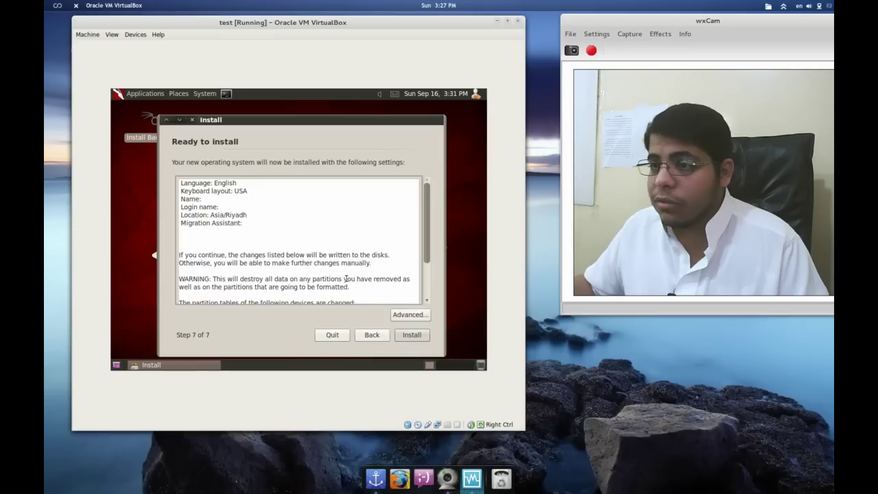
pyautogui.click(409, 336)
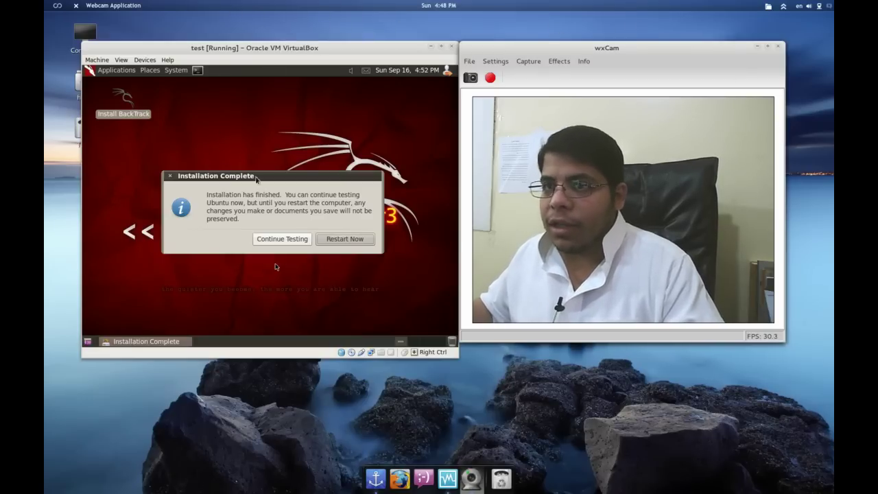
# - Restart the installed guest, set the webcam window Always on Top, and shift the VirtualBox window up
pyautogui.click(224, 123)
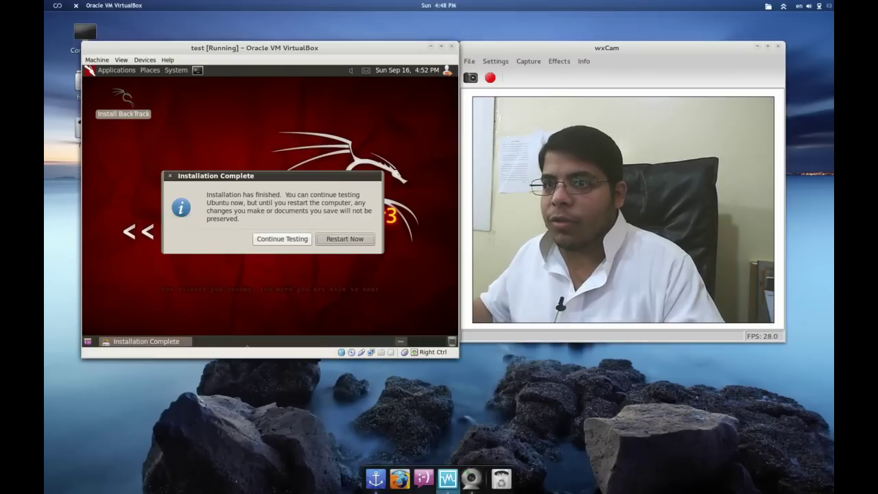
pyautogui.click(348, 246)
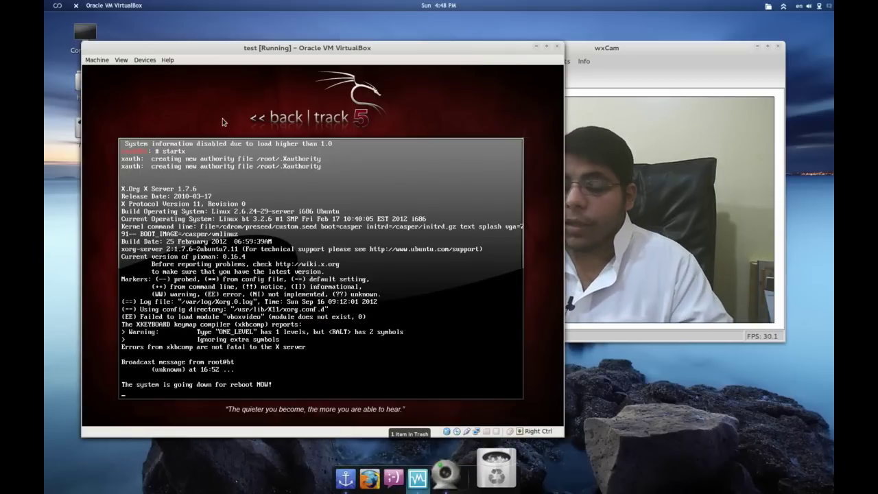
pyautogui.moveTo(596, 53); pyautogui.dragTo(713, 39)
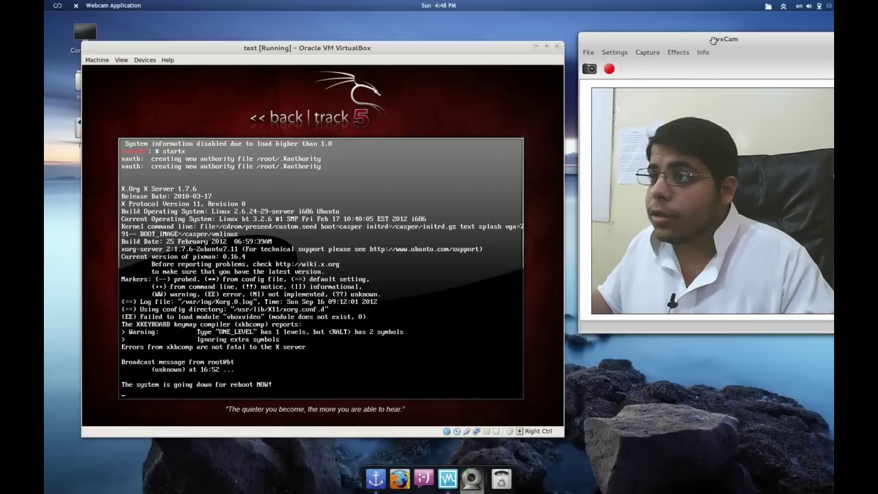
pyautogui.rightClick(714, 38)
pyautogui.click(746, 96)
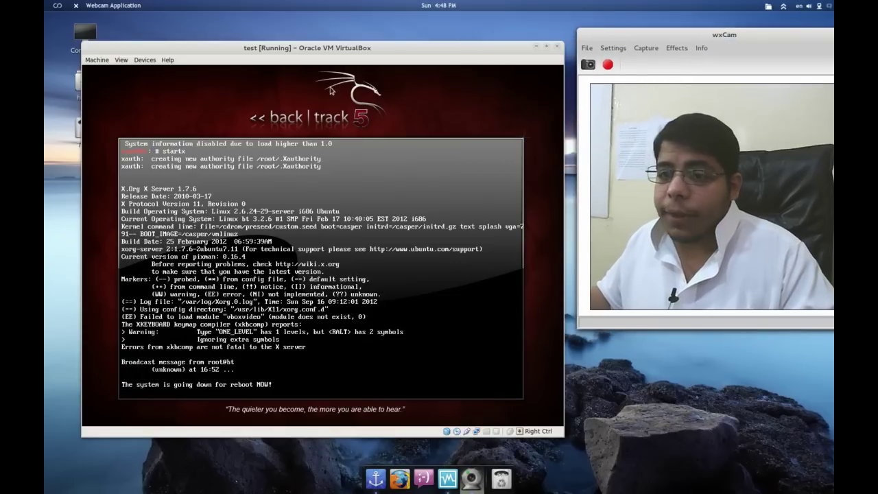
pyautogui.moveTo(303, 54); pyautogui.dragTo(297, 37)
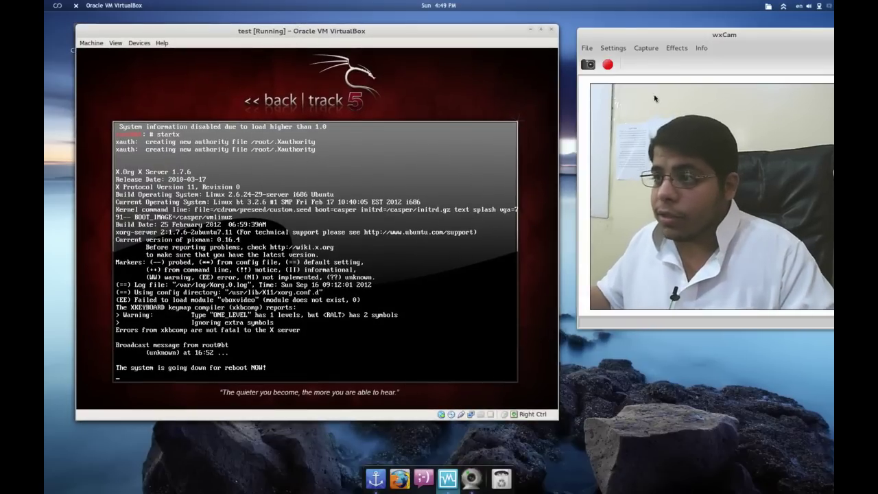
pyautogui.click(644, 42)
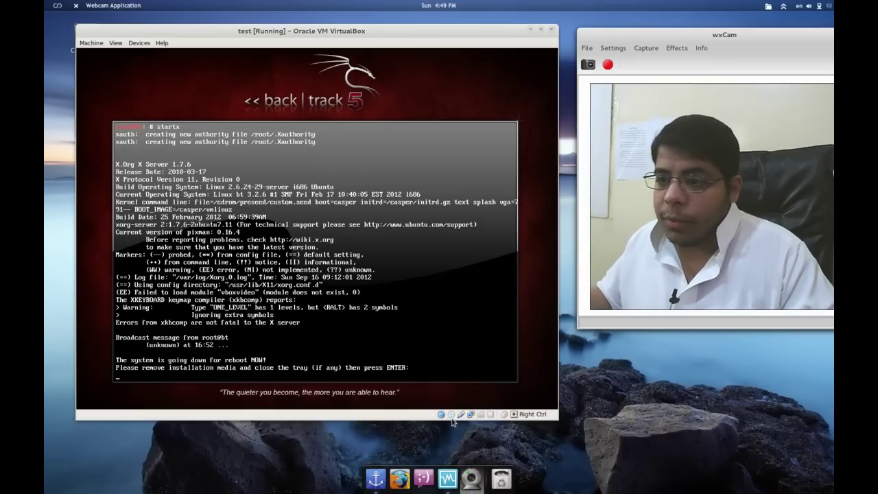
# - Press Enter in the VM console to continue rebooting to the bt login prompt
pyautogui.click(376, 74)
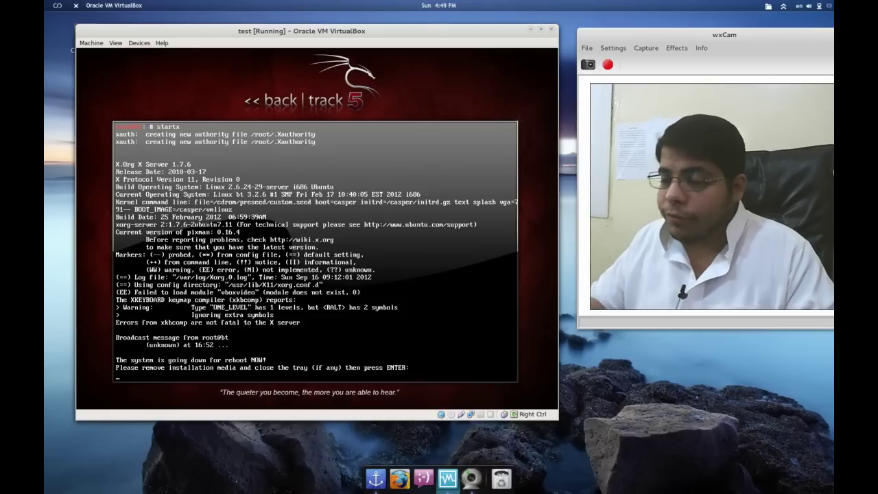
pyautogui.press('Return')
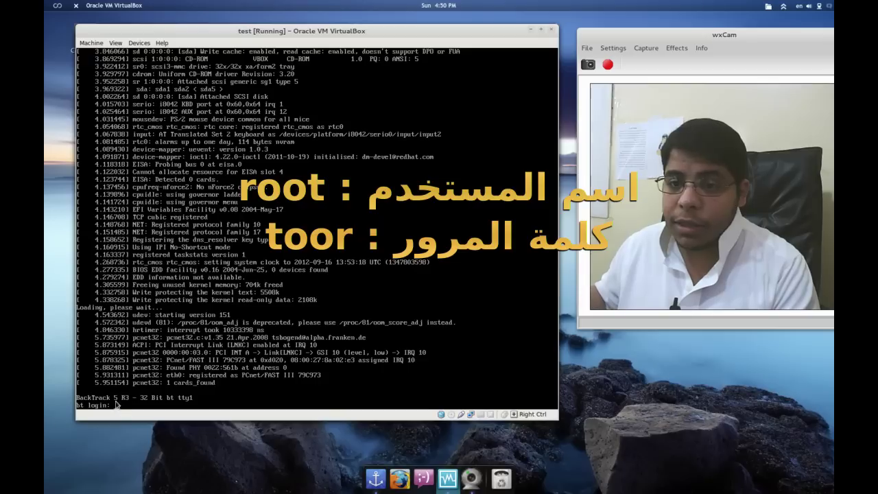
# - Log in as root, entering the root account password
pyautogui.write('roo')
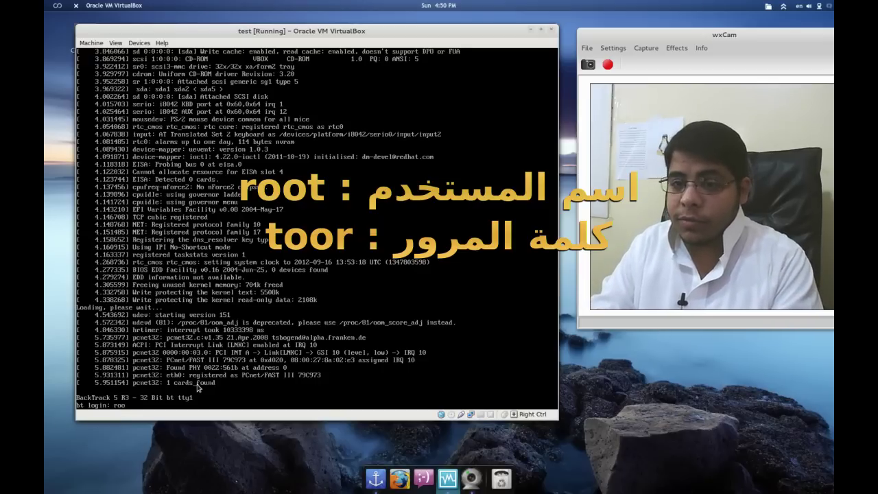
pyautogui.write('t')
pyautogui.press('Return')
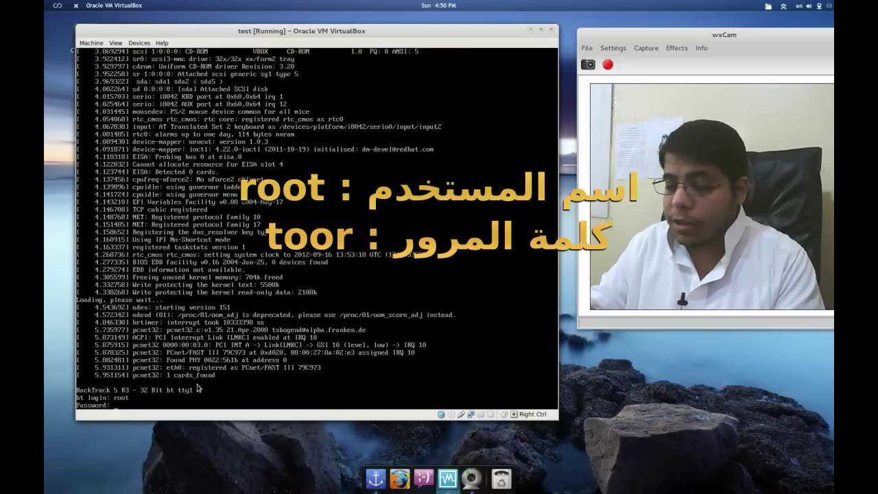
pyautogui.write('toor')
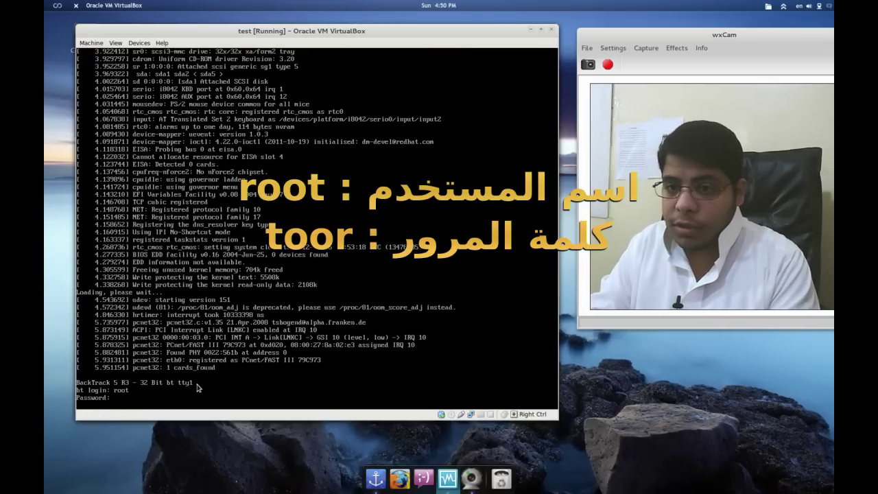
pyautogui.press('Return')
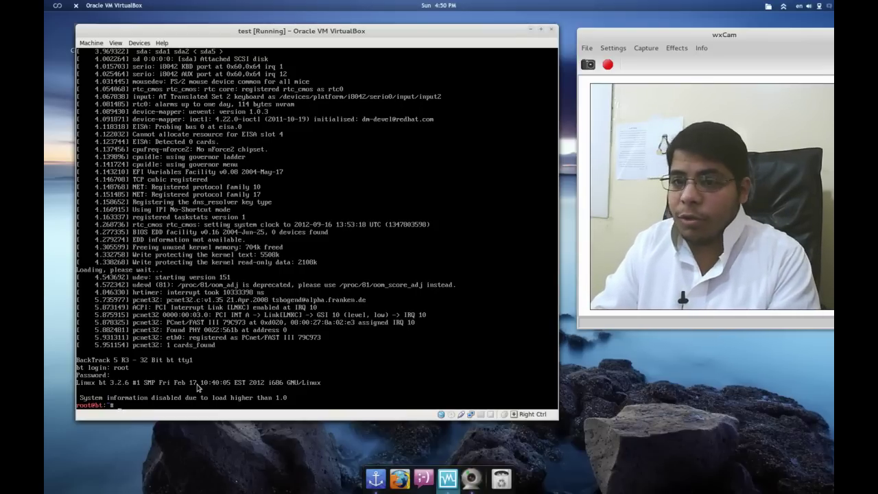
# - Run adduser for the new username, set its password, accept default details and confirm with y
pyautogui.write('dduser')
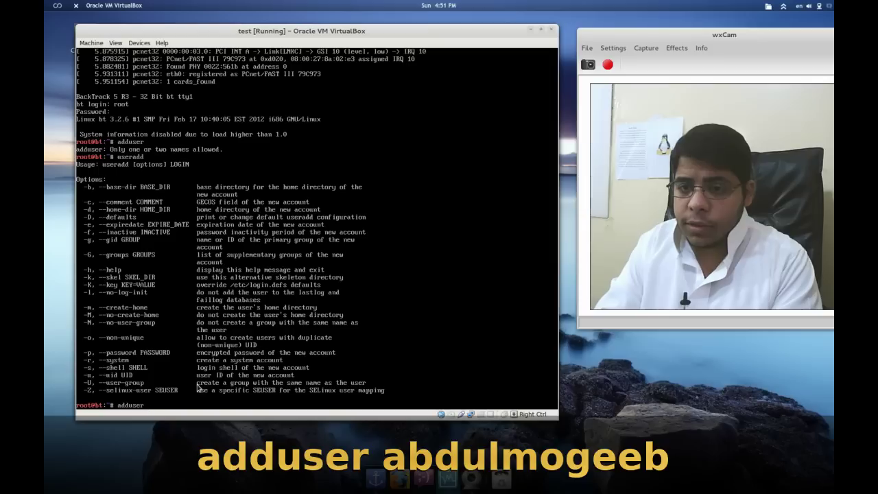
pyautogui.write('abdulmogeeb')
pyautogui.press('Return')
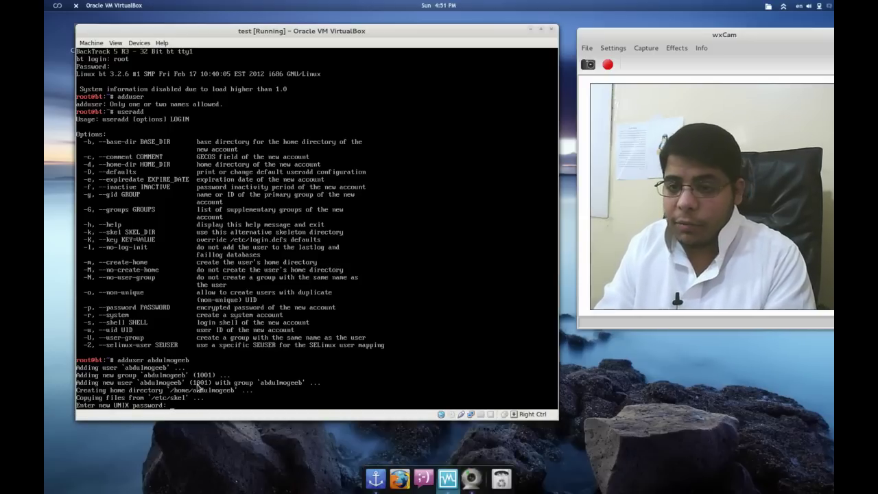
pyautogui.press('Return')
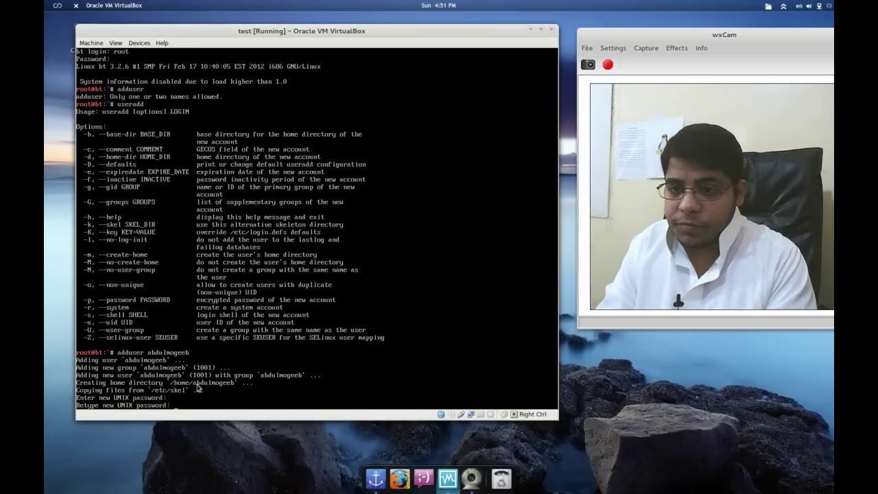
pyautogui.press('Return')
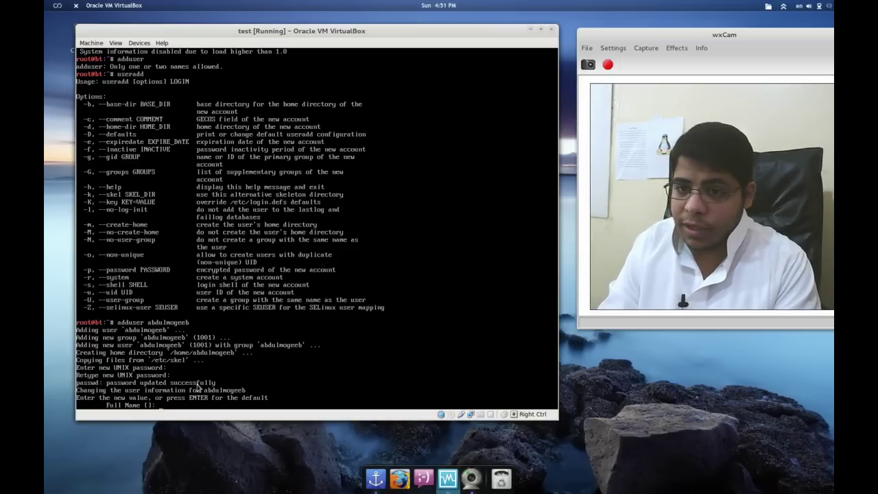
pyautogui.press('Return')
pyautogui.press('Return')
pyautogui.press('Return')
pyautogui.press('Return')
pyautogui.press('Return')
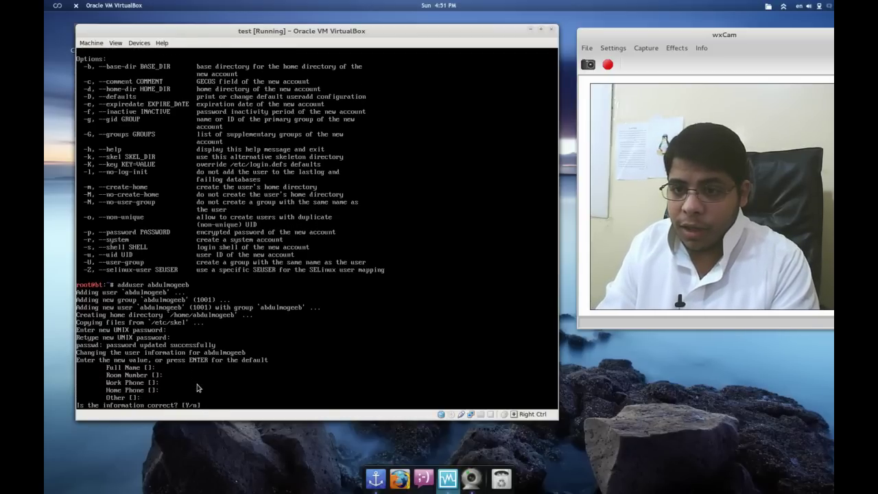
pyautogui.write('y')
pyautogui.press('Return')
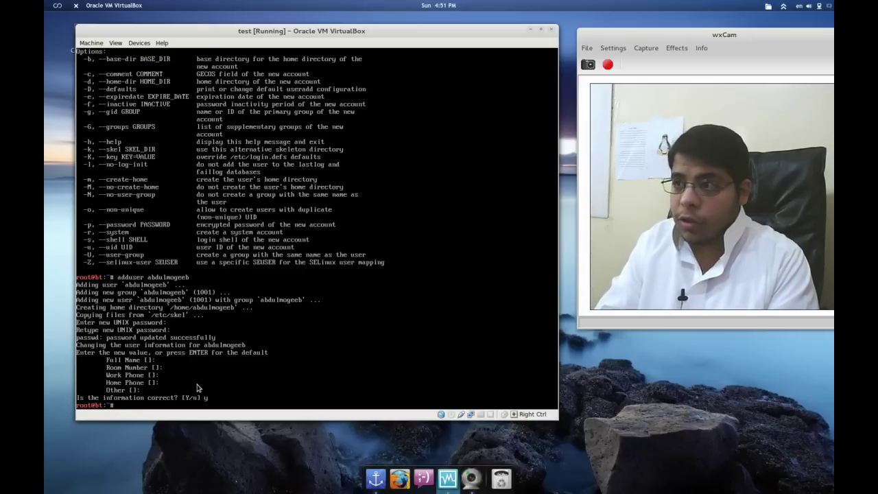
pyautogui.write('ps')
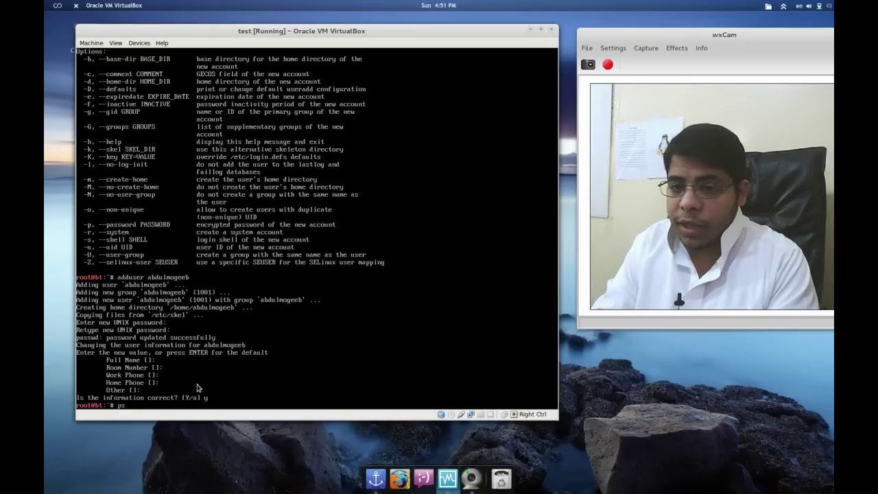
pyautogui.write('sswd')
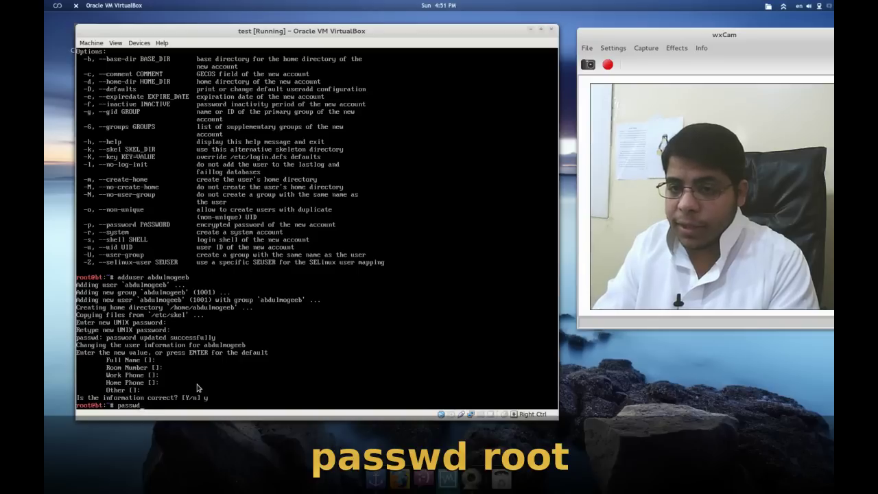
pyautogui.write(' root')
# - Change the root password with passwd root, entering the new password twice
pyautogui.press('Return')
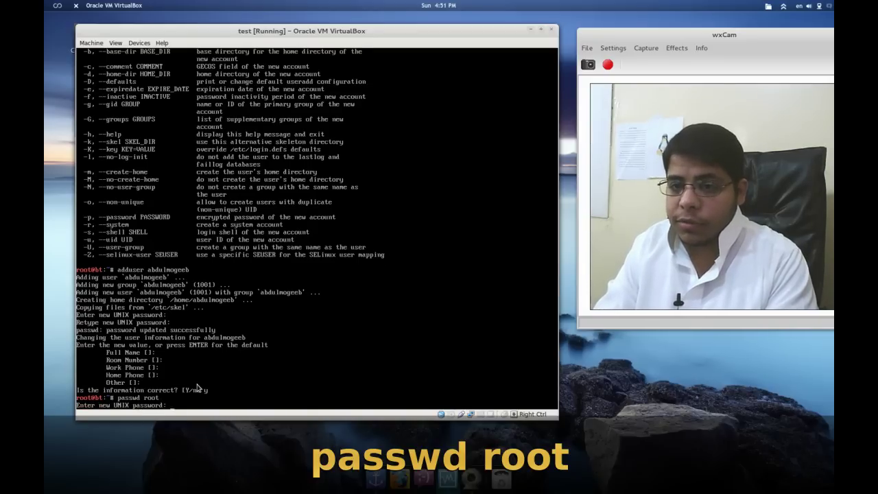
pyautogui.press('Return')
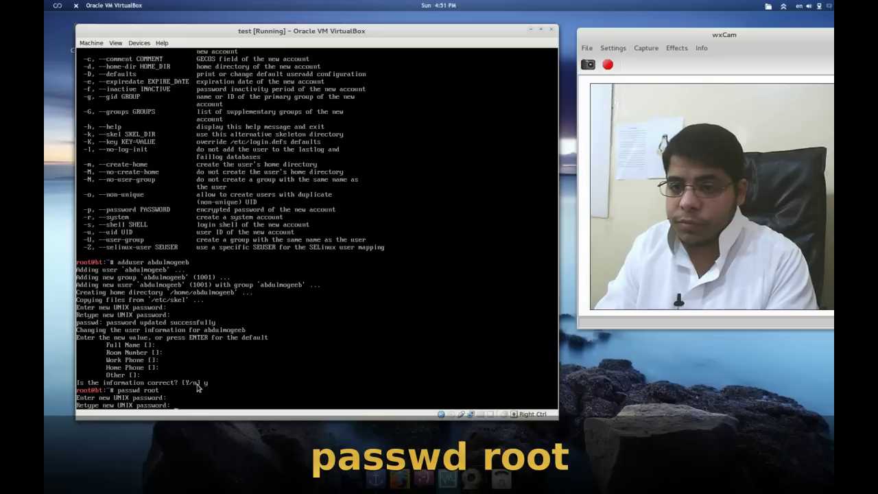
pyautogui.press('Return')
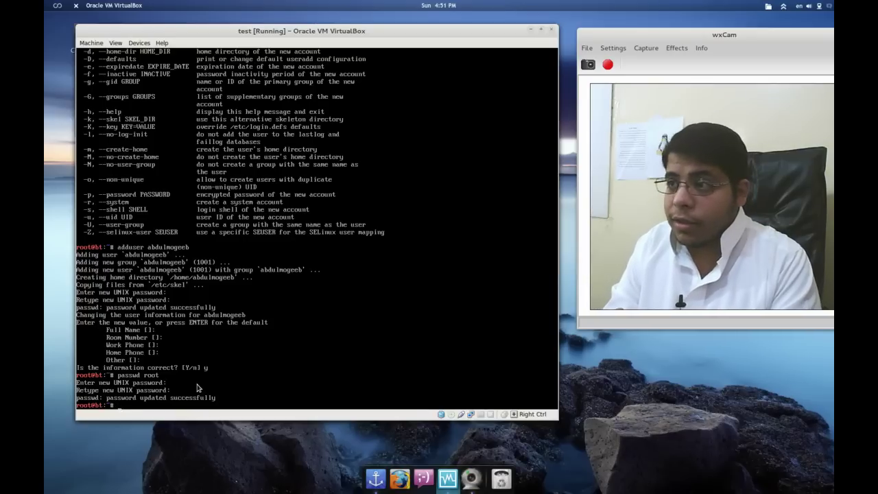
# - Exit the root session and log back in as the new user
pyautogui.write('exit')
pyautogui.press('Return')
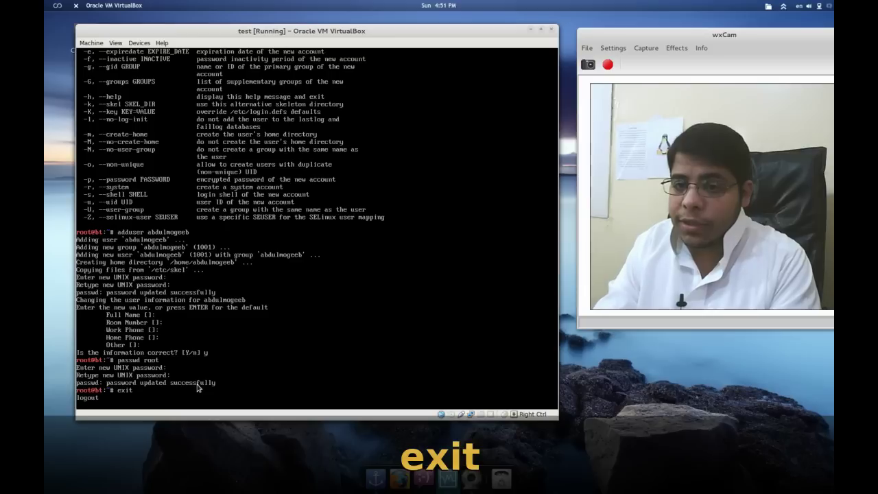
pyautogui.write('abd')
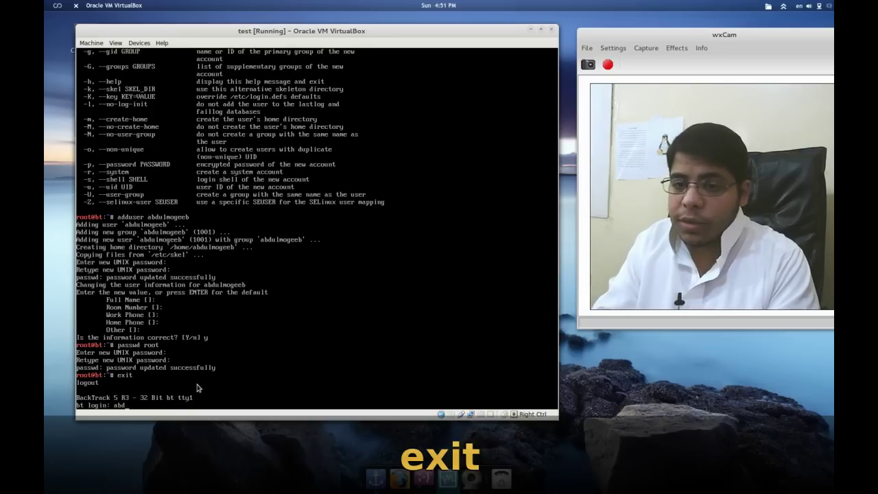
pyautogui.write('ulmogeeb')
pyautogui.press('Return')
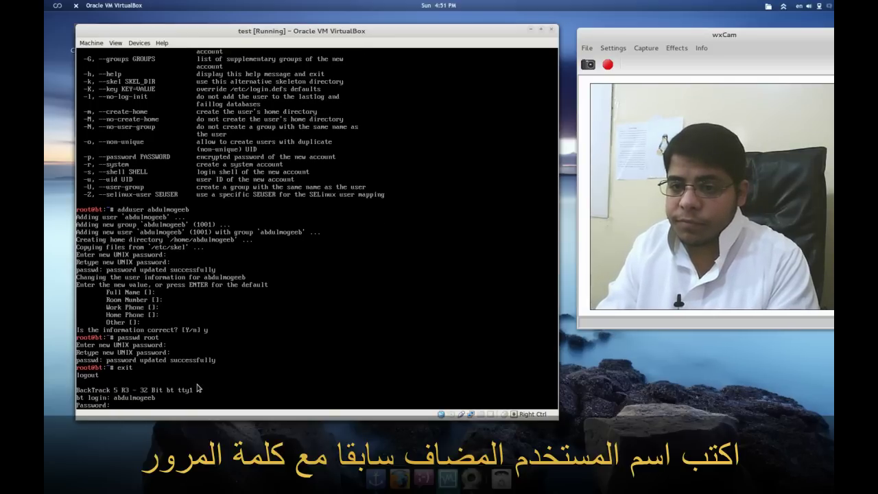
pyautogui.press('Return')
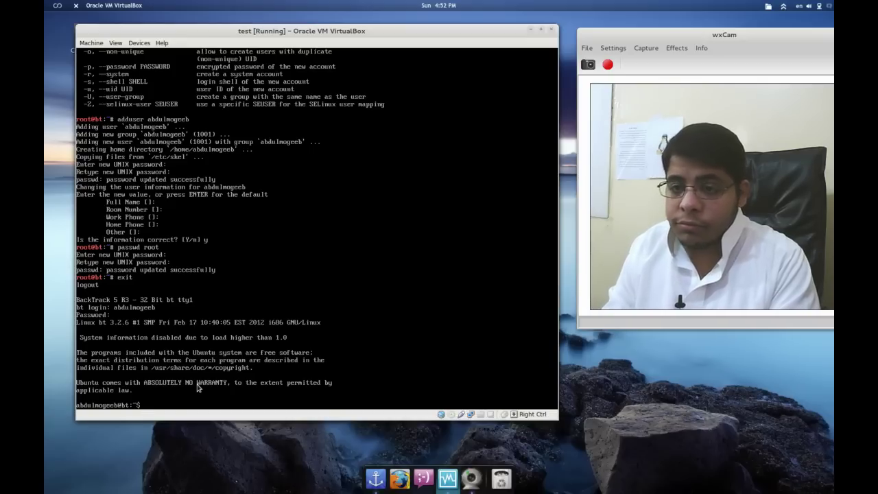
# - Run sudo, then startx to launch the GNOME desktop as the new user
pyautogui.write('sudo')
pyautogui.press('Return')
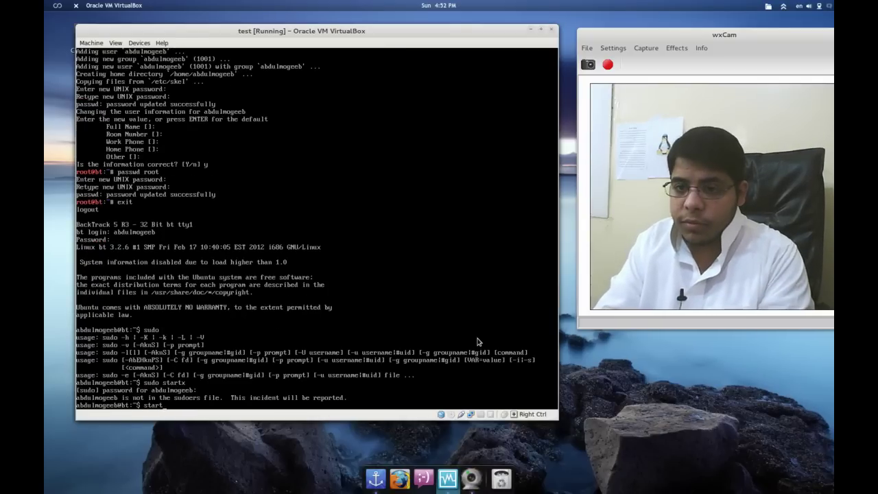
pyautogui.write('x')
pyautogui.press('Return')
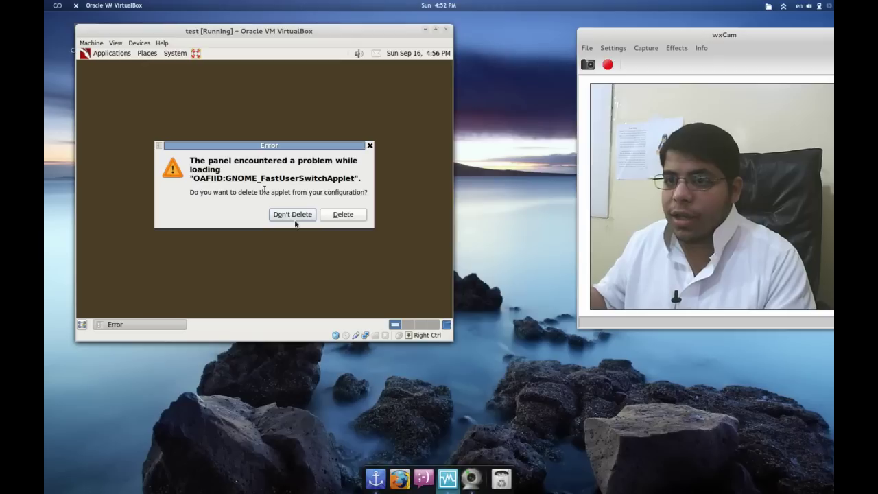
# - Delete the failing GNOME_FastUserSwitchApplet from the panel to clear the error prompt
pyautogui.click(338, 215)
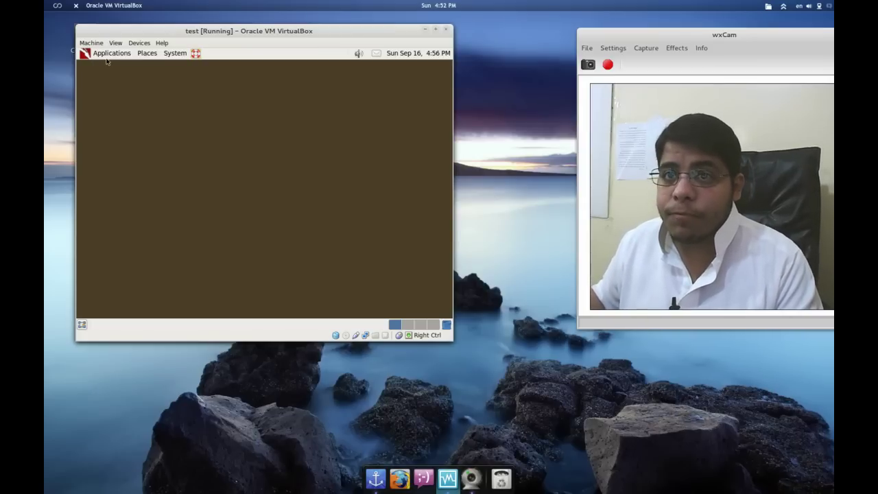
pyautogui.click(107, 61)
# - Glance at the Places menu, then return to the Applications menu
pyautogui.moveTo(107, 69)
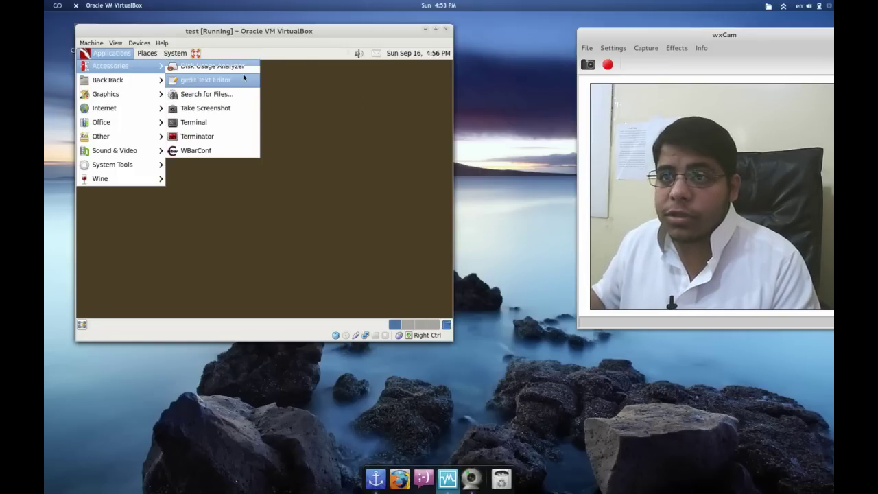
pyautogui.click(146, 53)
pyautogui.click(111, 52)
# - Browse BackTrack > Information Gathering and its tool submenus
pyautogui.moveTo(107, 84)
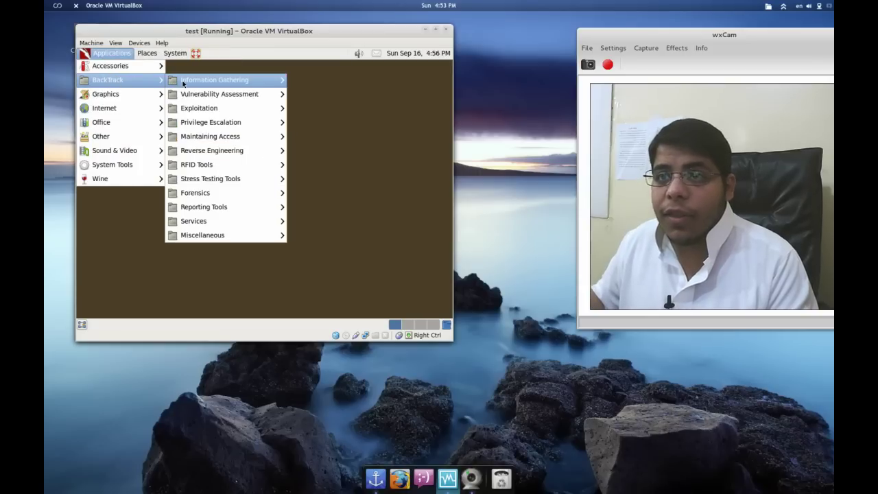
pyautogui.moveTo(183, 83)
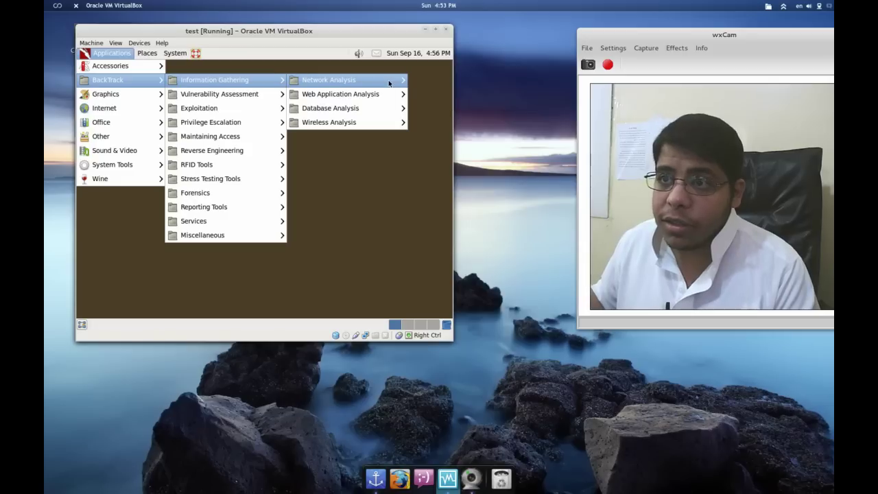
pyautogui.moveTo(388, 83)
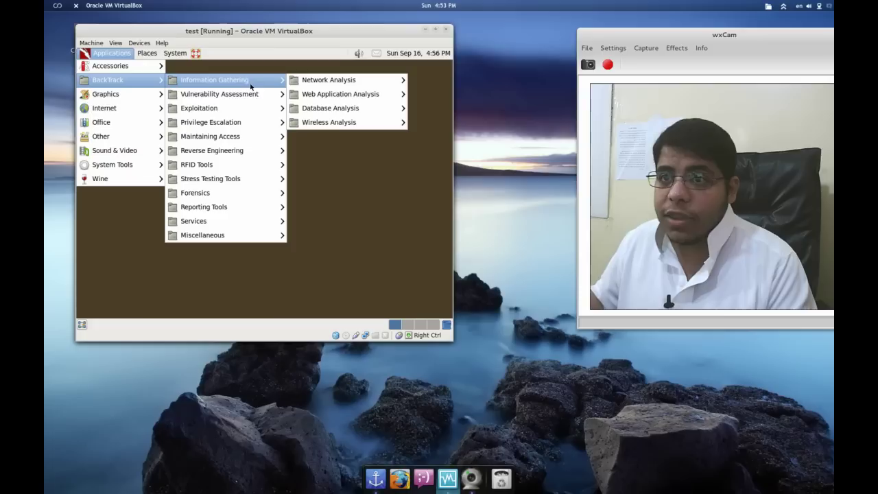
pyautogui.moveTo(290, 81)
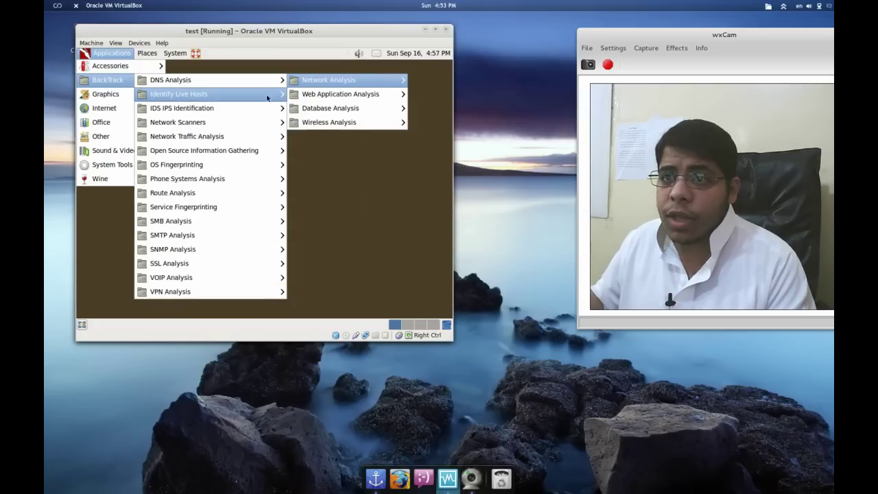
pyautogui.moveTo(266, 100)
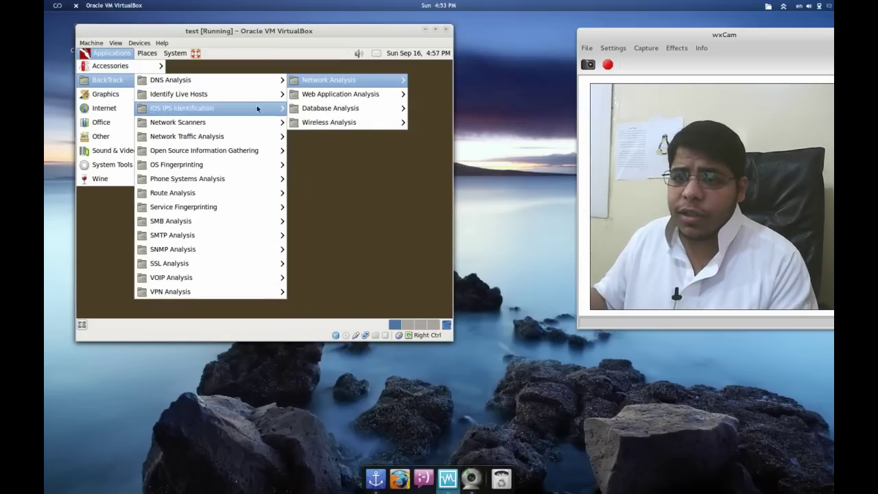
pyautogui.moveTo(350, 94)
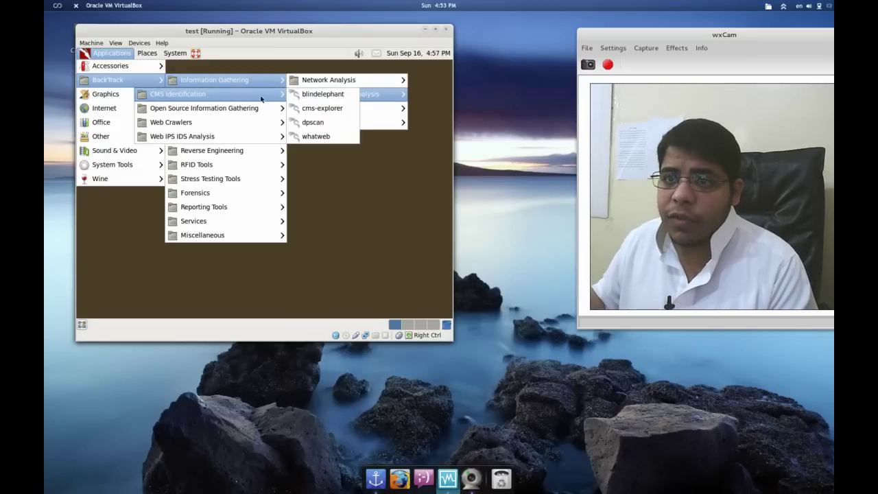
pyautogui.moveTo(256, 139)
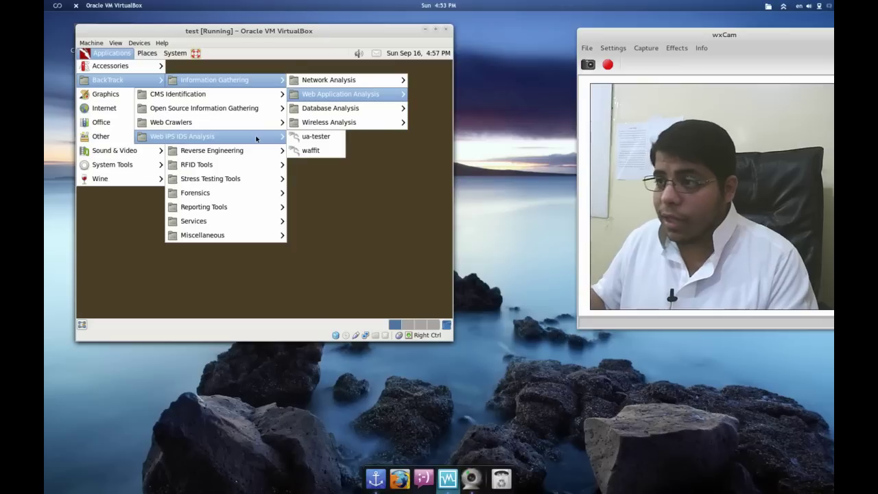
pyautogui.moveTo(328, 121)
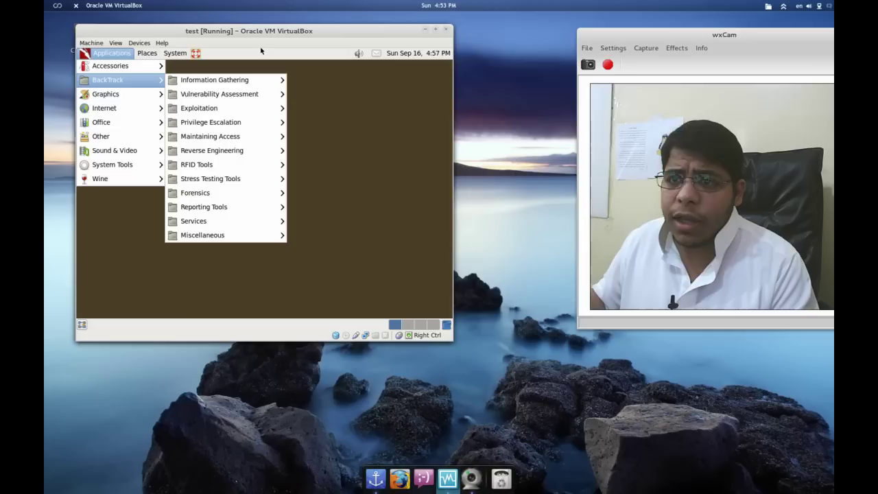
# - Look through Graphics and System Tools, showing Airoscript-ng, EtherApe and Htop
pyautogui.moveTo(223, 94)
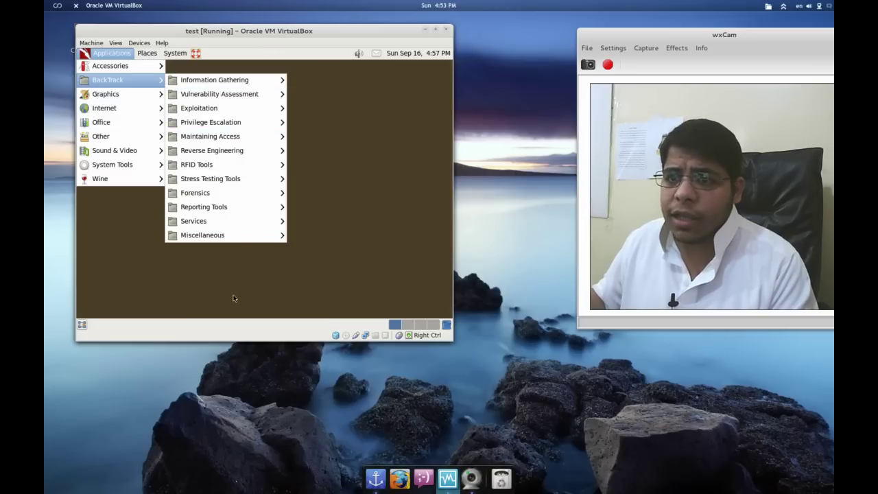
pyautogui.moveTo(241, 210)
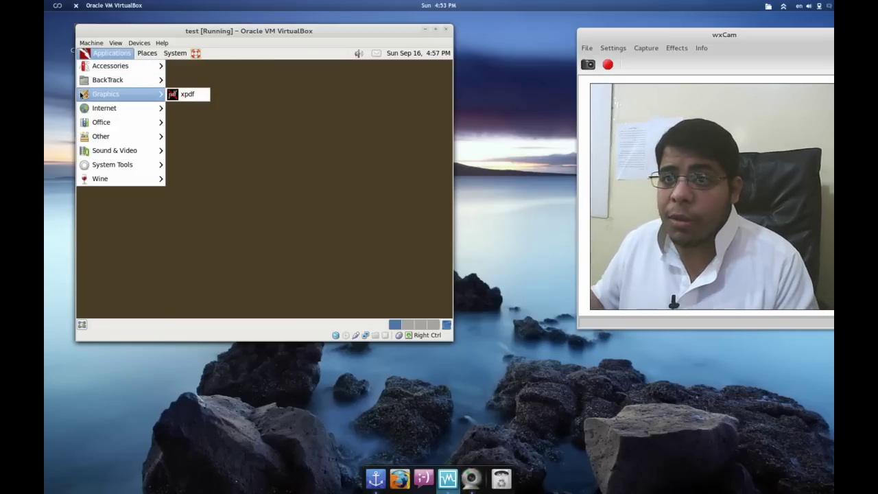
pyautogui.moveTo(85, 110)
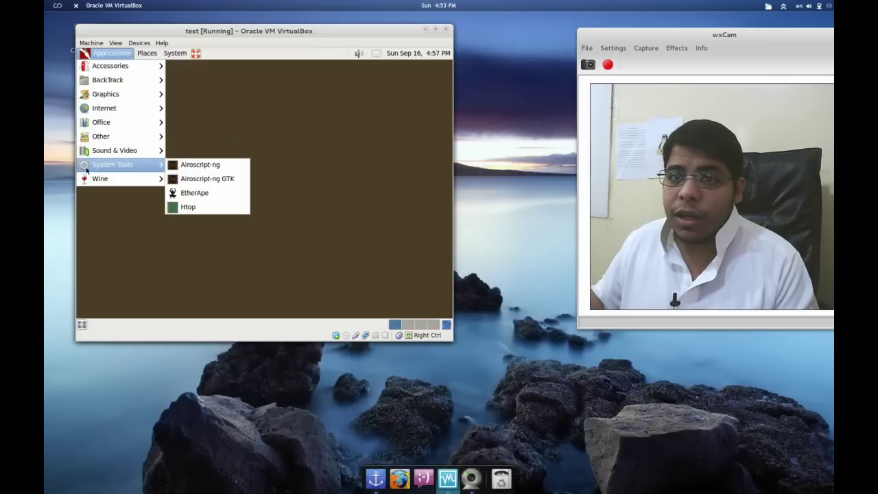
pyautogui.moveTo(85, 182)
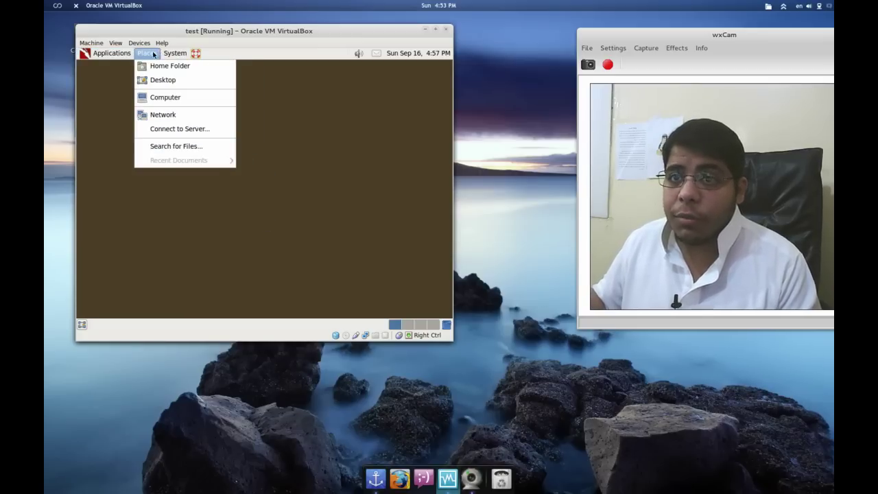
pyautogui.moveTo(175, 53)
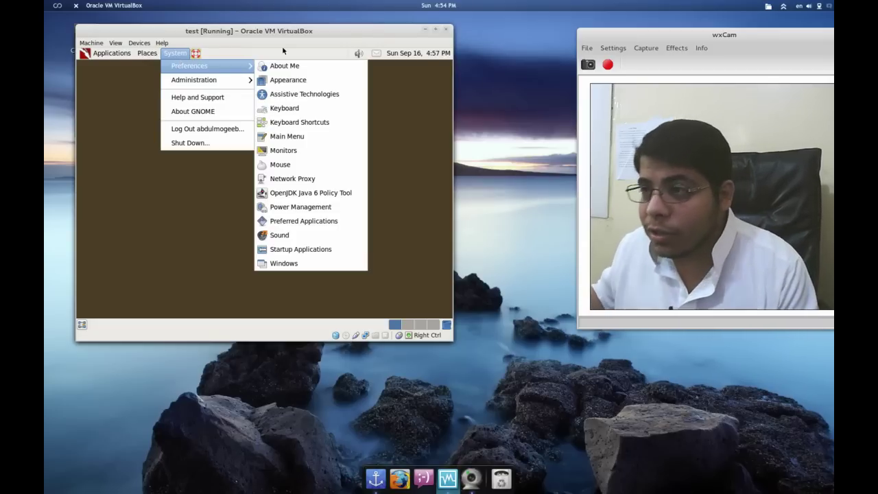
pyautogui.click(144, 270)
pyautogui.rightClick(280, 100)
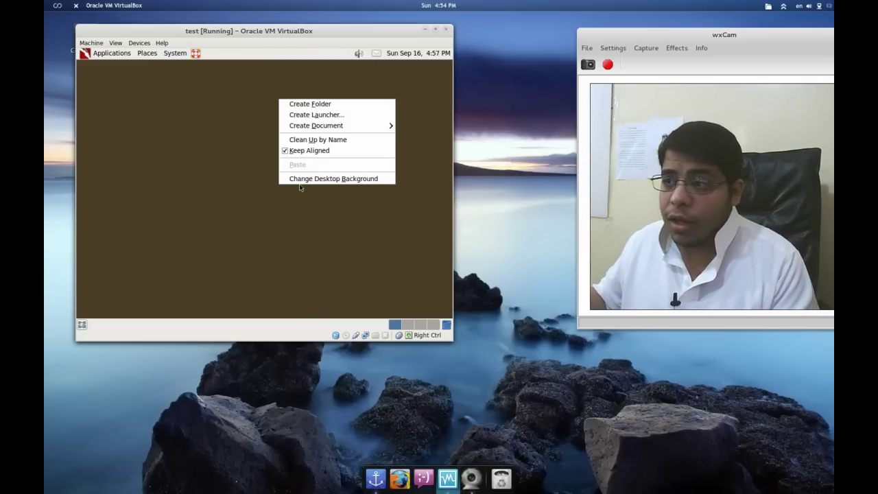
pyautogui.click(299, 186)
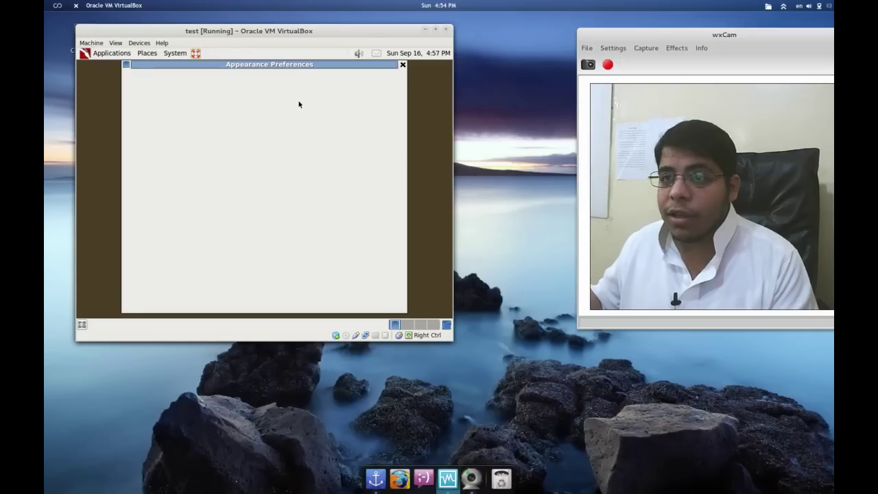
pyautogui.click(244, 84)
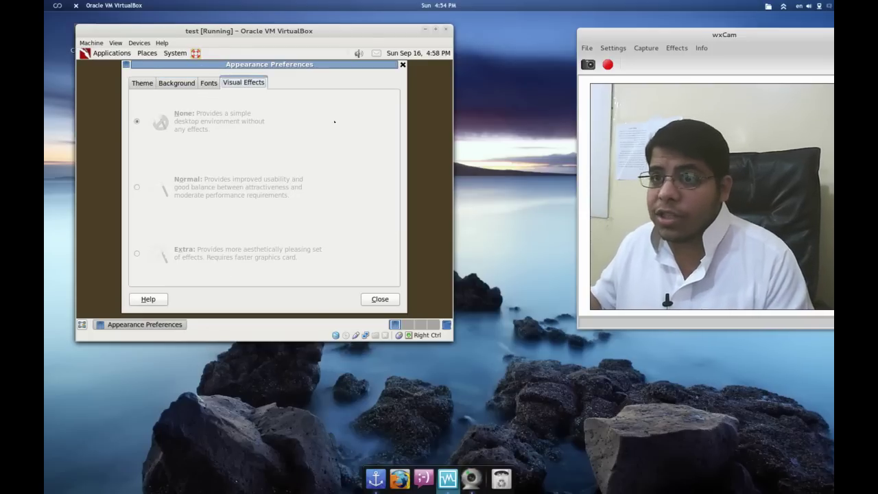
pyautogui.click(403, 66)
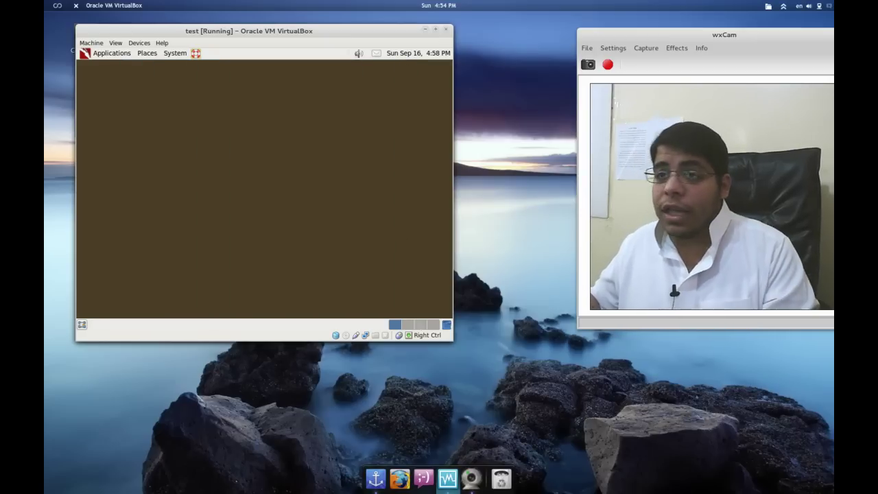